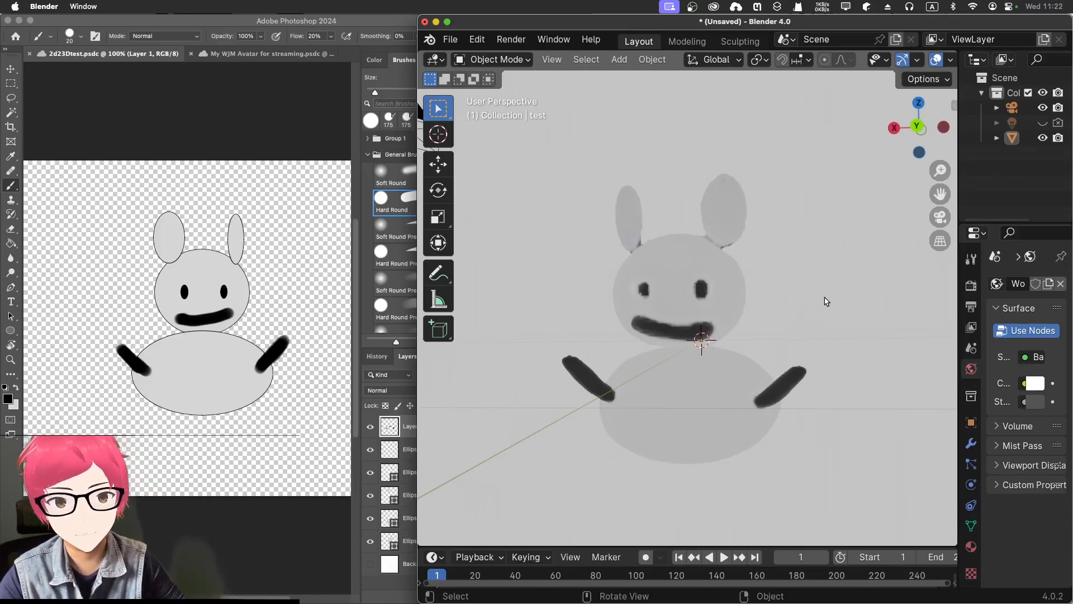
Switch to Chrome and examine the TripoSR repository's README, including the project description and the example input and output images
mouse_move(823, 304)
middle_mouse_down()
mouse_move(831, 311)
mouse_move(807, 292)
mouse_move(803, 271)
mouse_move(813, 291)
middle_mouse_up()
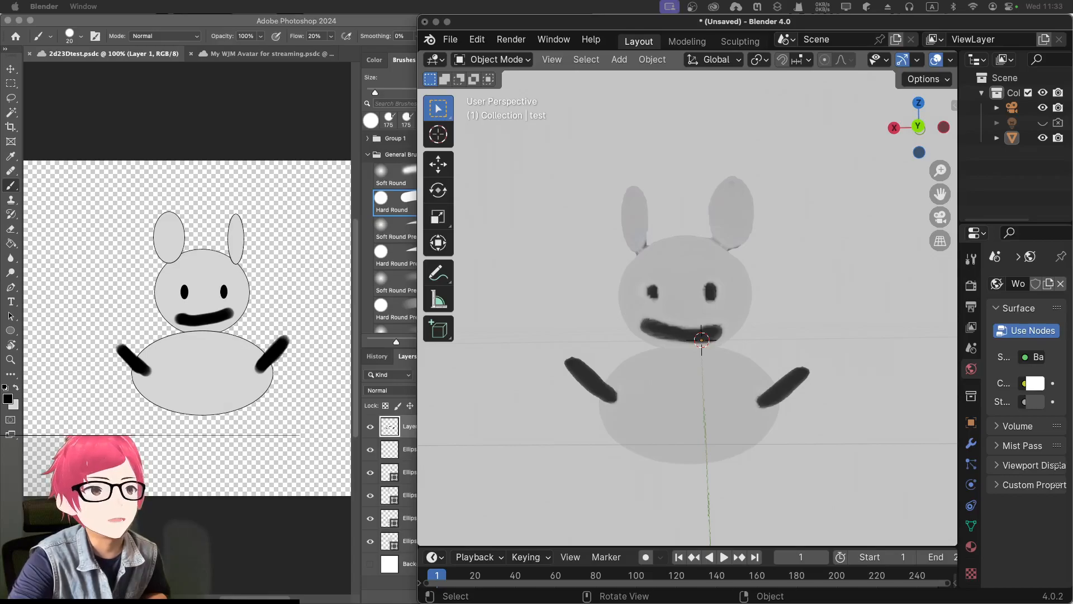
key("super+Tab")
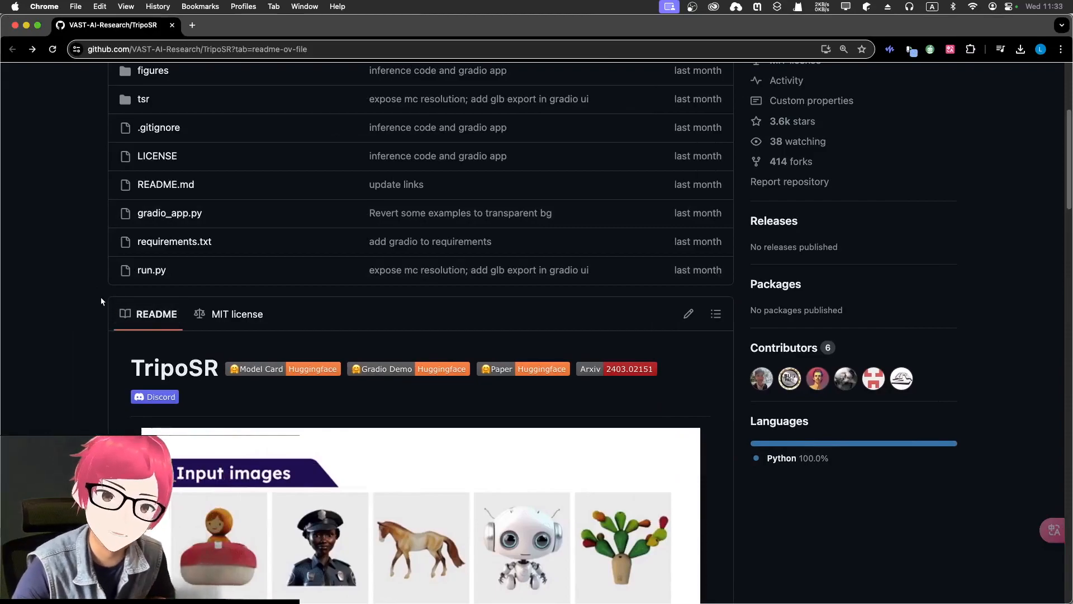
scroll(98, 290, "up", 5)
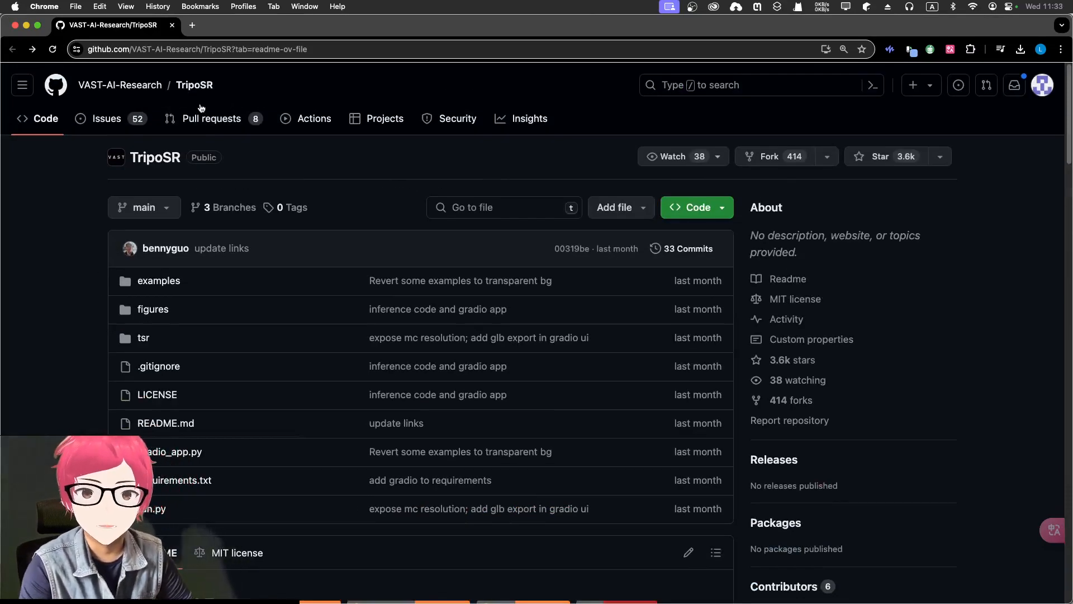
mouse_move(112, 90)
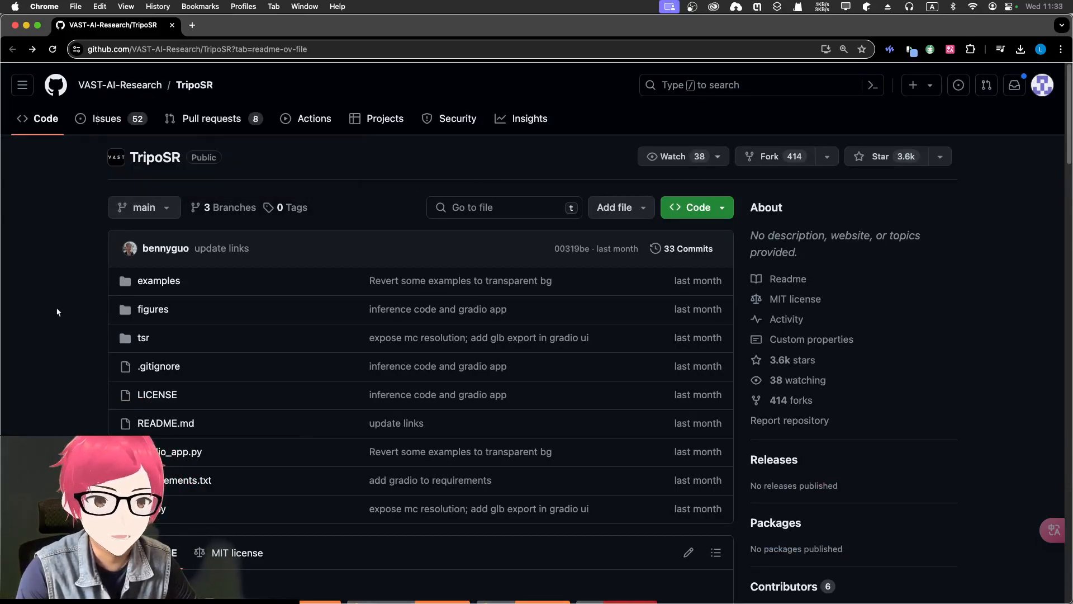
scroll(58, 312, "down", 15)
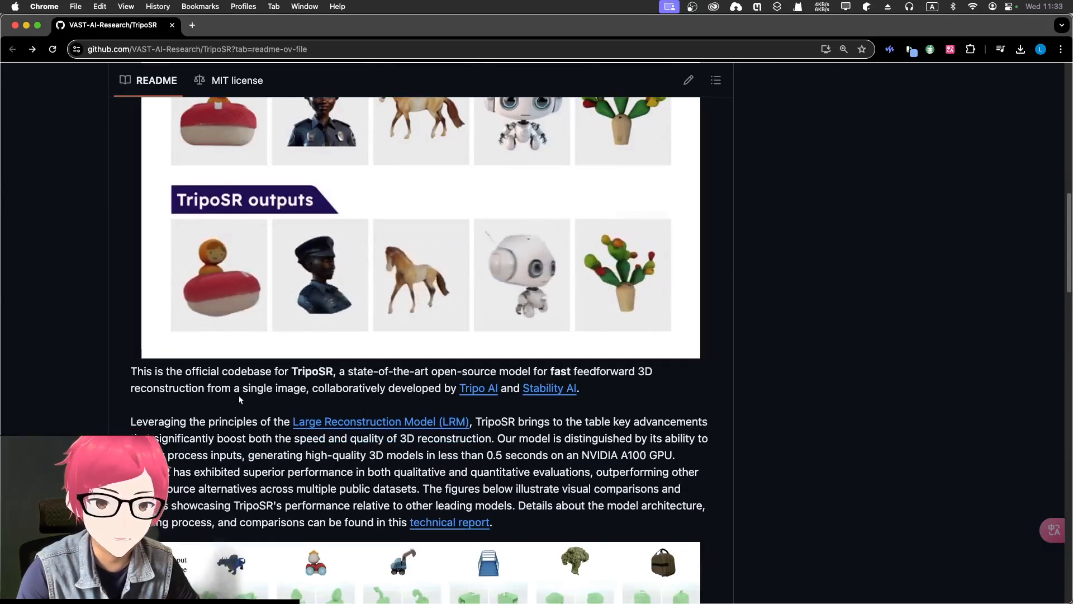
left_click_drag(329, 387, 441, 388)
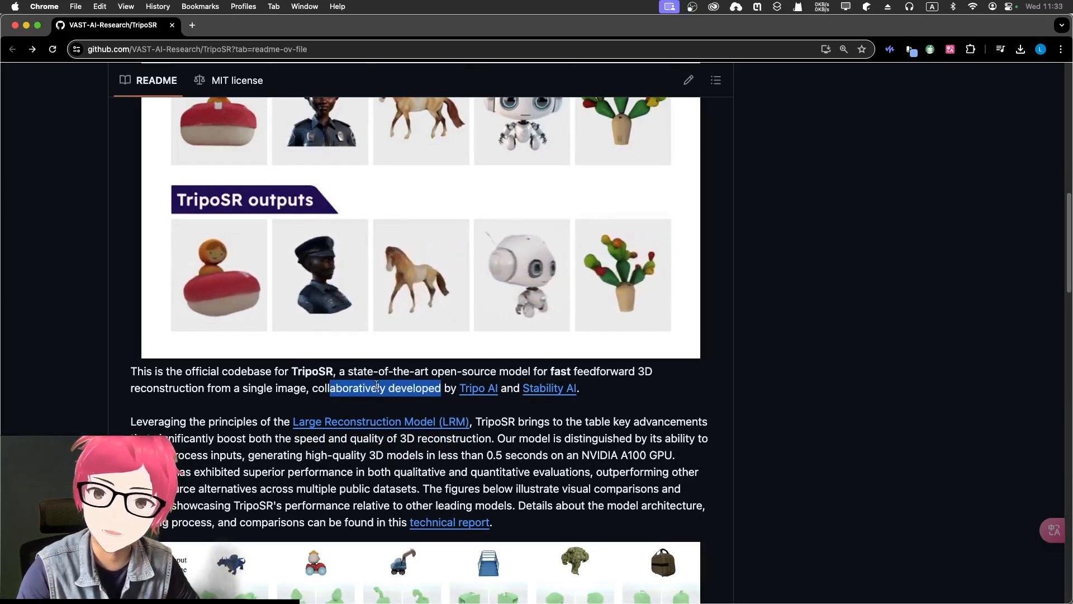
left_click(233, 390)
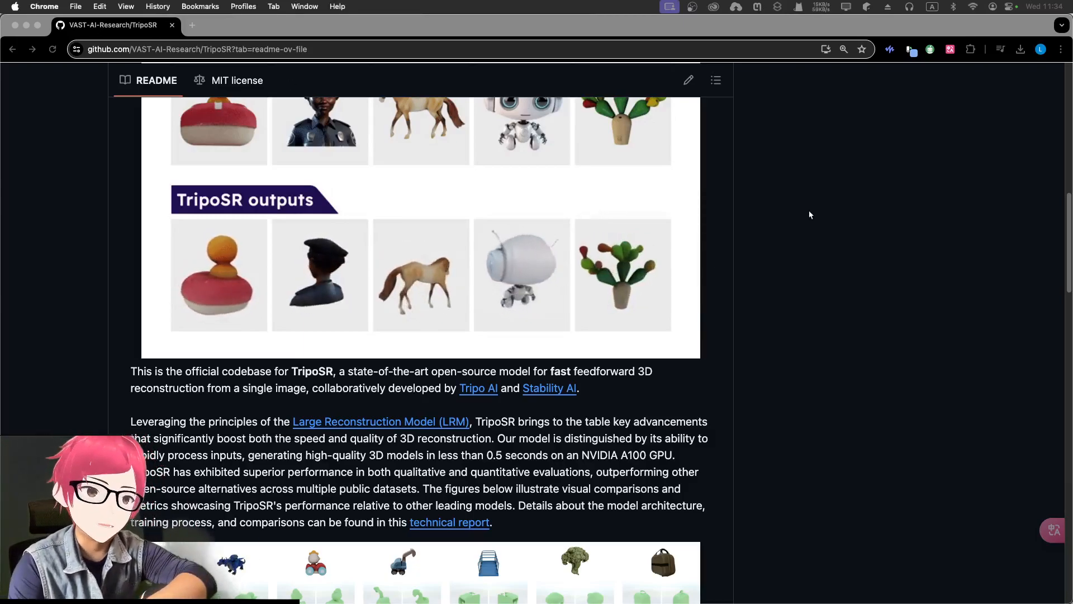
left_click(707, 232)
scroll(698, 240, "up", 2)
scroll(718, 292, "up", 4)
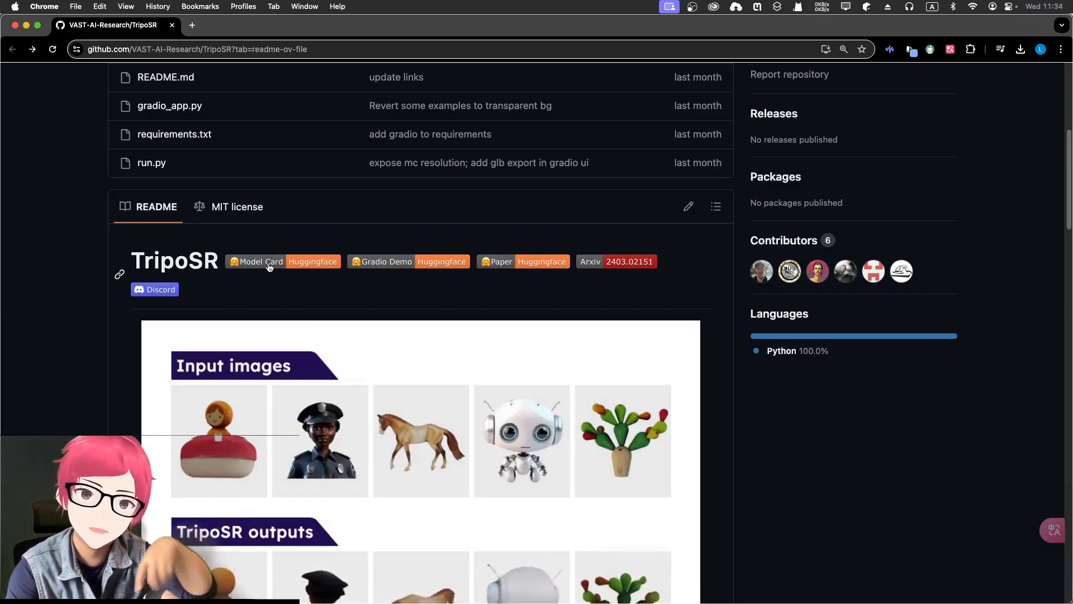
scroll(266, 271, "down", 3)
scroll(303, 272, "down", 5)
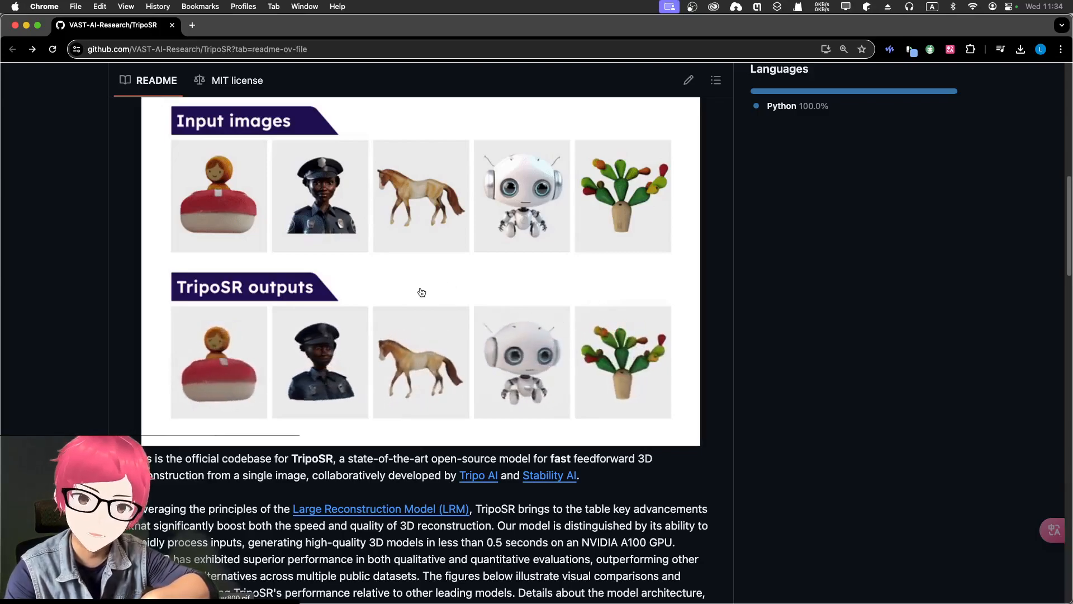
Open the TripoSR Gradio demo on Hugging Face from the README and look over its image upload and generation settings
scroll(420, 289, "up", 4)
left_click(381, 251)
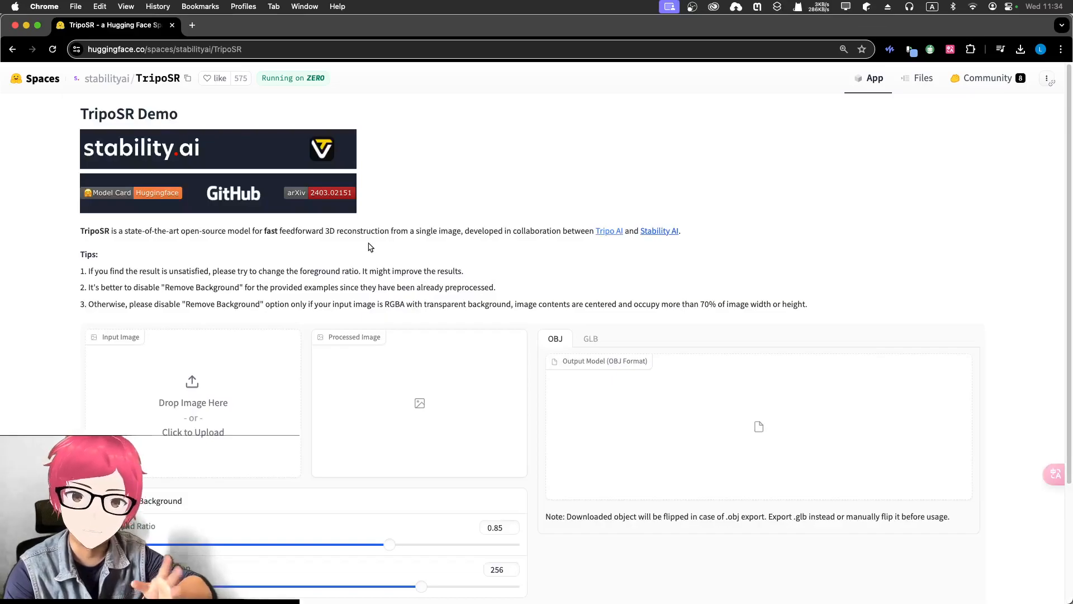
scroll(347, 266, "down", 1)
scroll(347, 266, "down", 1)
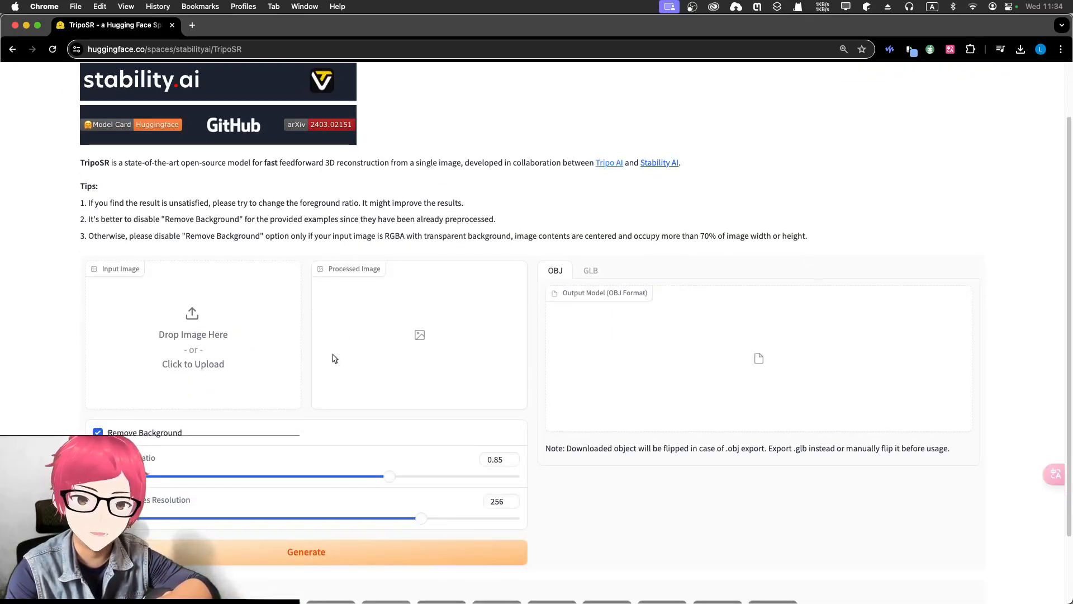
scroll(362, 386, "down", 1)
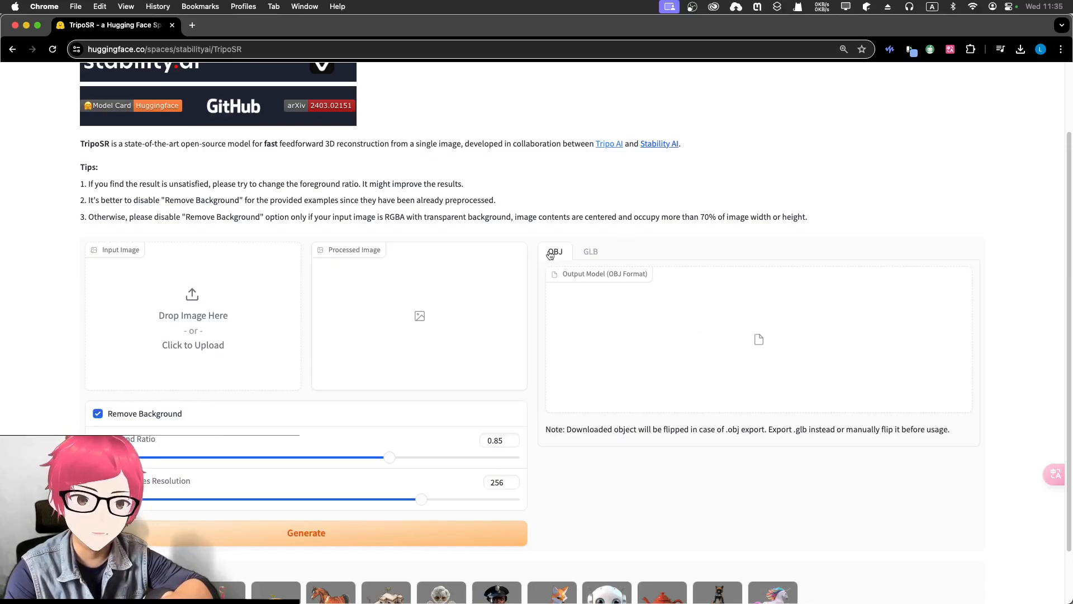
Close the empty demo page and bring up the TripoSR demo window holding the generated rabbit character
left_click(171, 26)
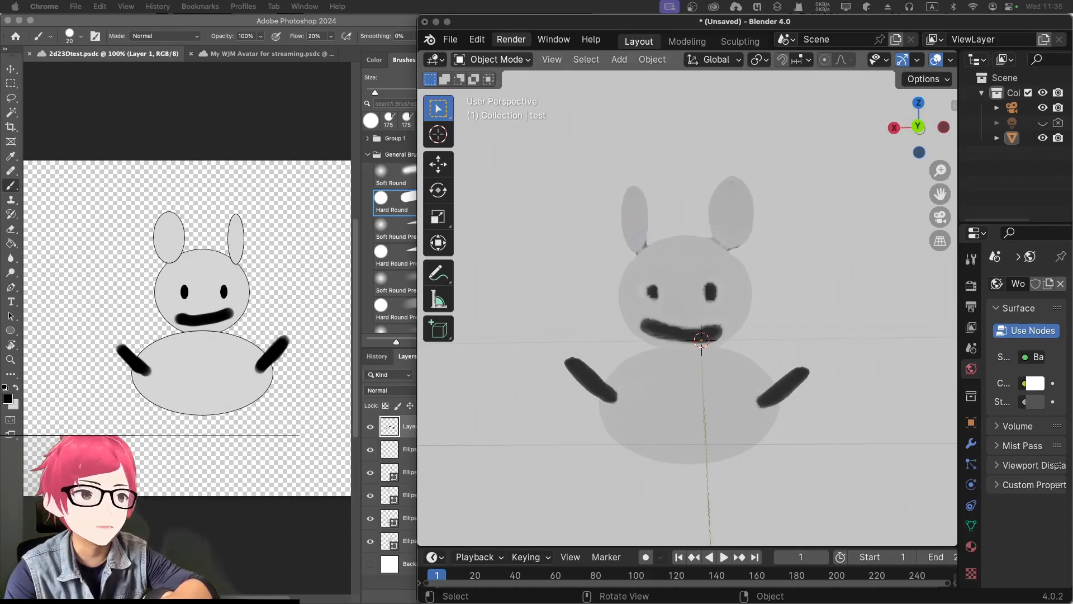
key("super+shift+t")
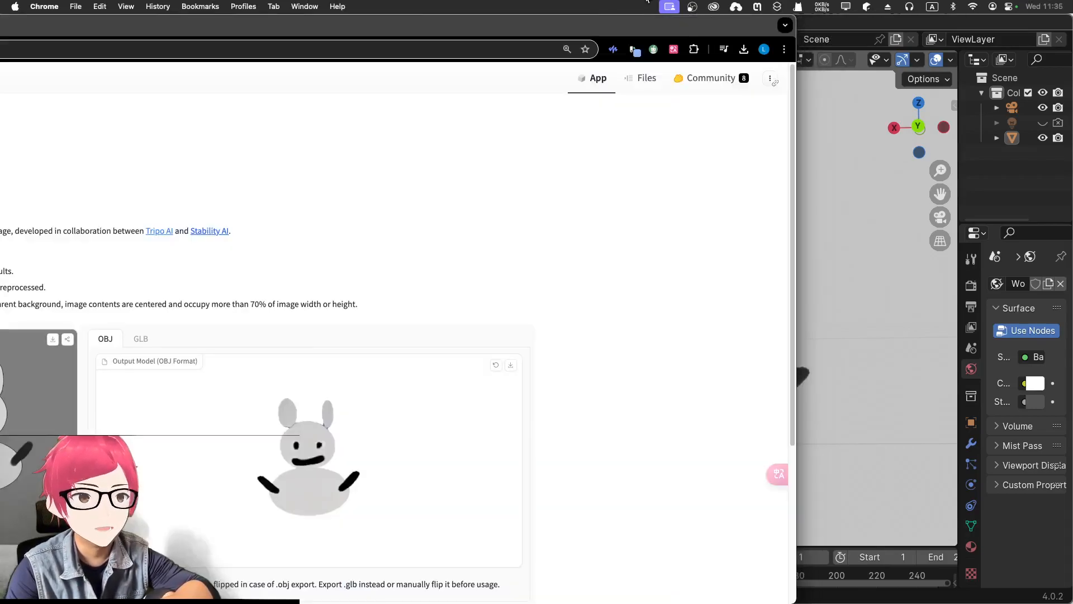
double_click(611, 27)
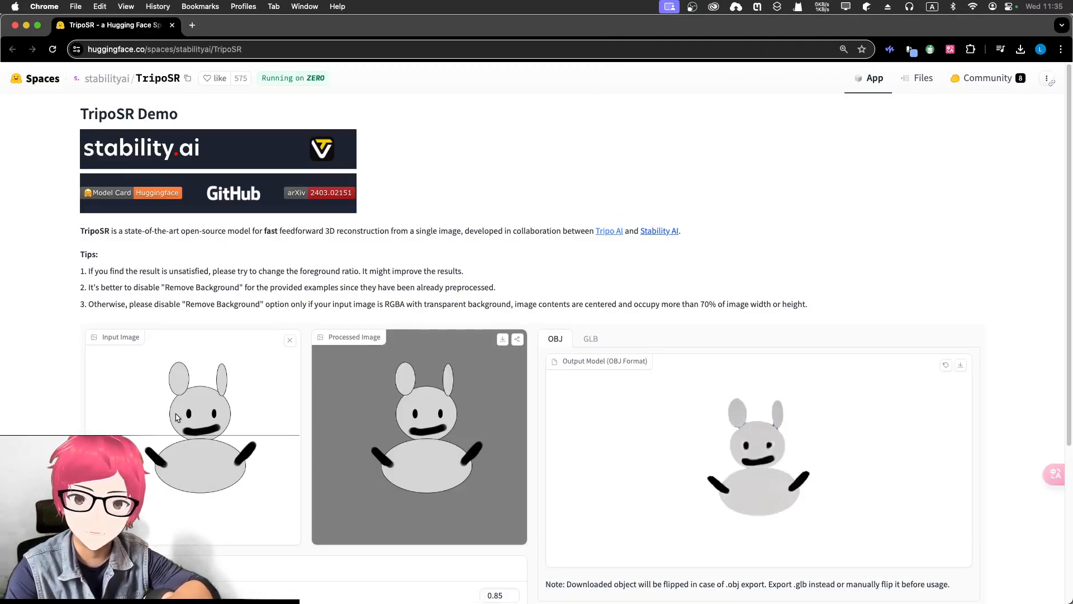
Switch to Photoshop and toggle the visibility of the ellipse layers and Layer 1 to inspect how the character drawing is built
key("ctrl+Up")
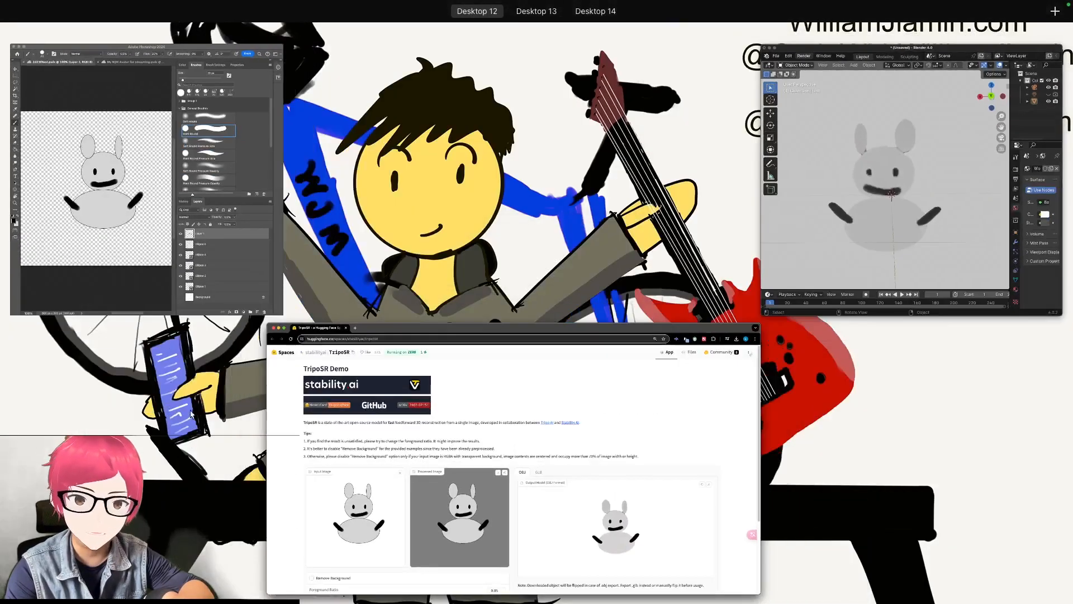
left_click(162, 245)
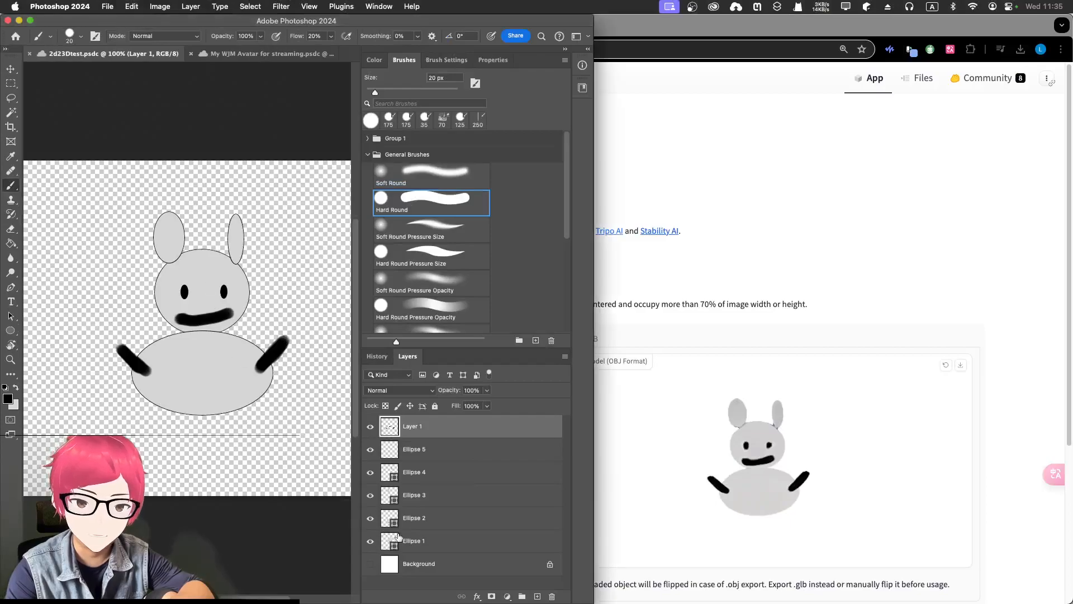
left_click(370, 542)
left_click(372, 542)
left_click(371, 520)
left_click(371, 520)
left_click(371, 497)
left_click(371, 495)
left_click(371, 472)
left_click(370, 473)
left_click(370, 449)
left_click(370, 450)
left_click(370, 427)
left_click(370, 427)
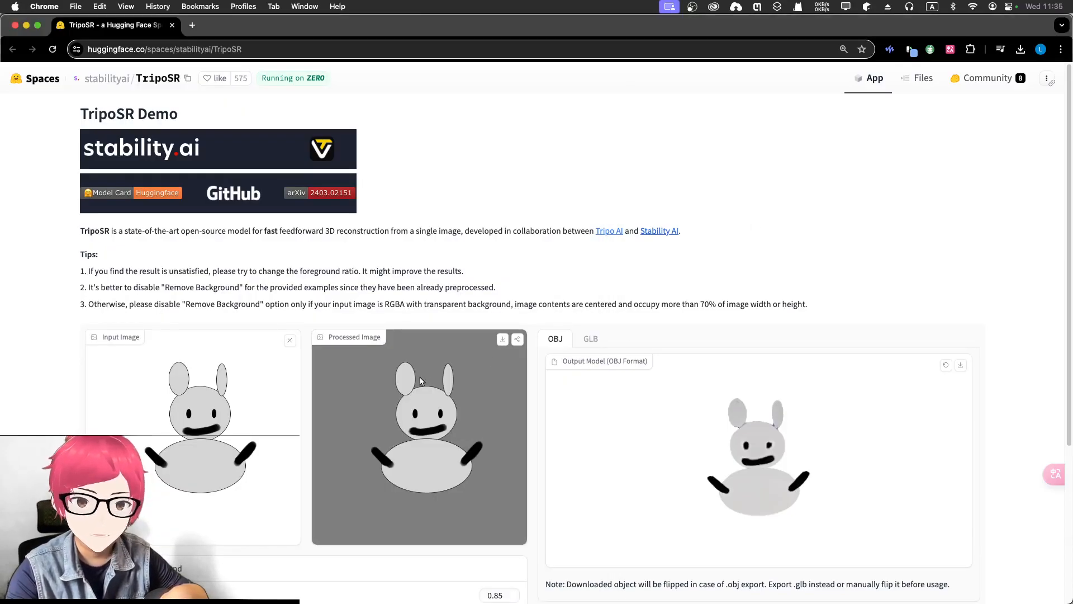
Inspect the generated OBJ model in the TripoSR demo by viewing it from different angles
scroll(534, 300, "down", 5)
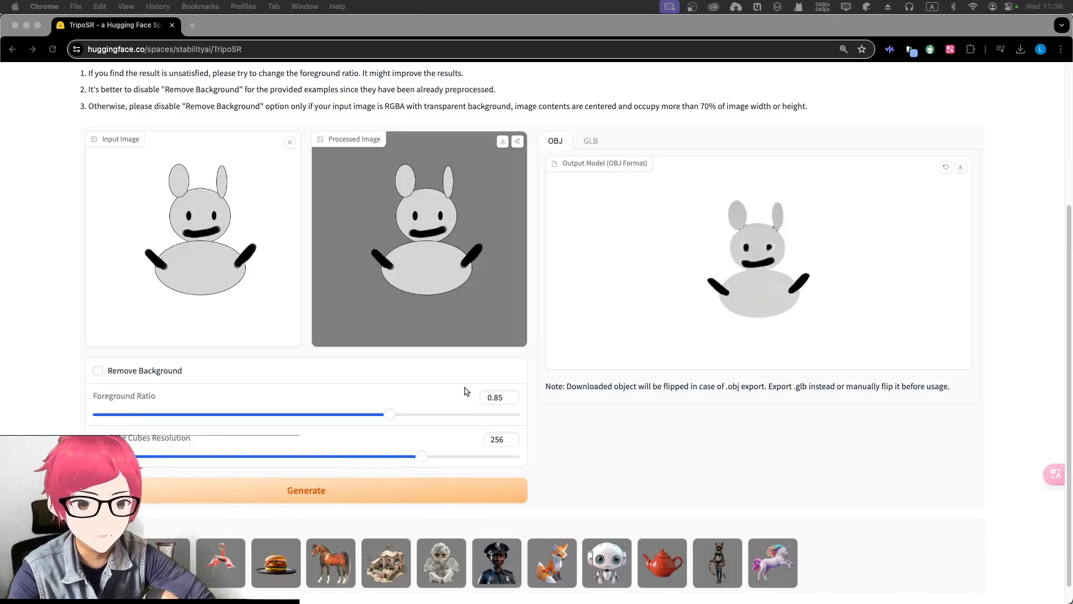
left_click(791, 318)
left_click_drag(785, 340, 771, 316)
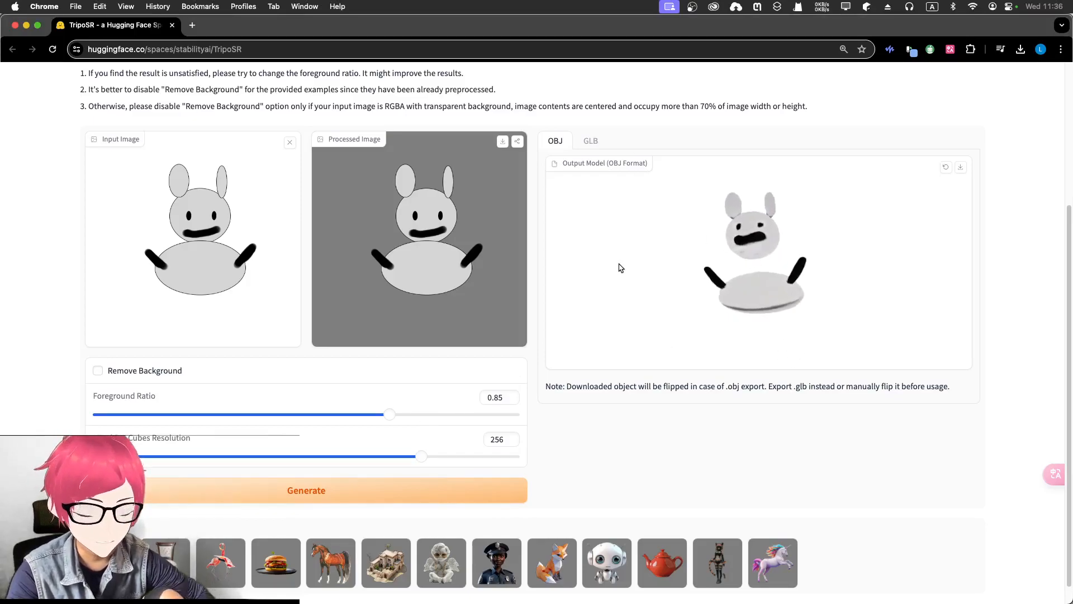
left_click_drag(630, 269, 640, 298)
Switch to Blender and locate the Wavefront (.obj) import option for the model
key("ctrl+Up")
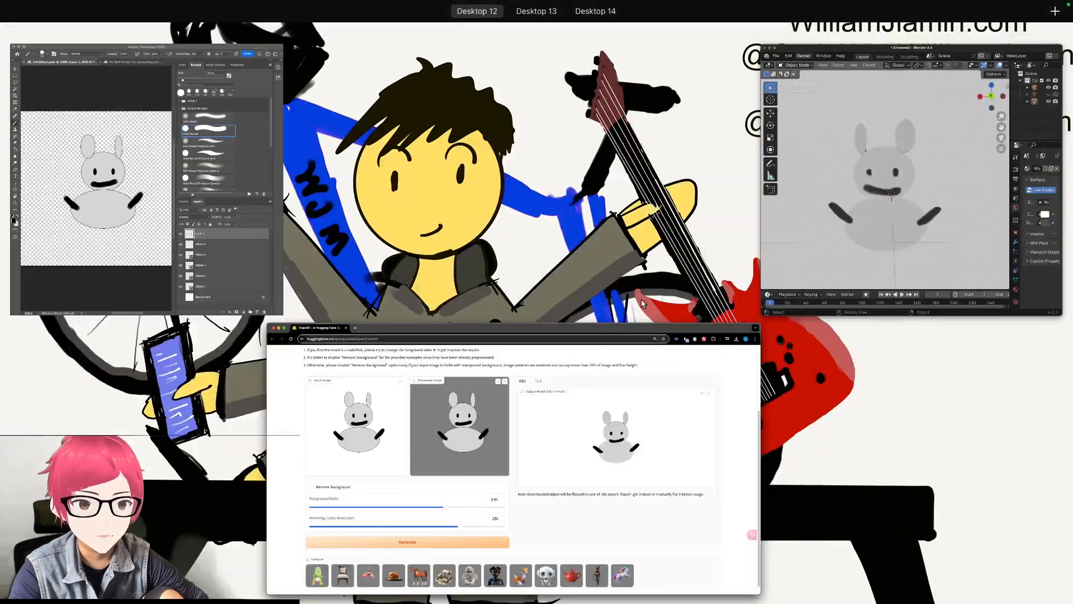
left_click(819, 269)
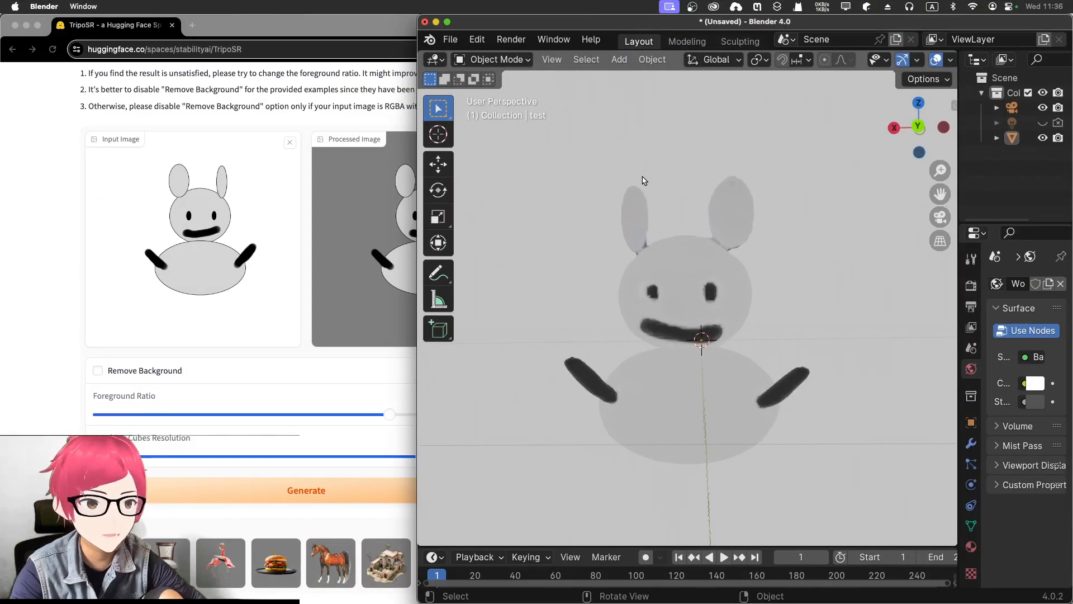
left_click(451, 40)
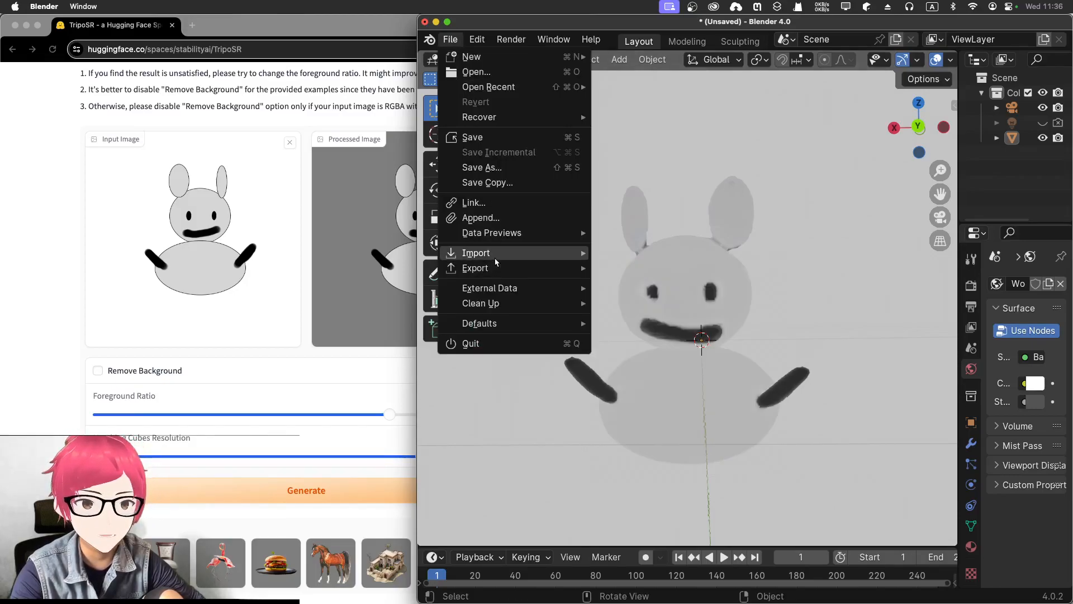
mouse_move(495, 256)
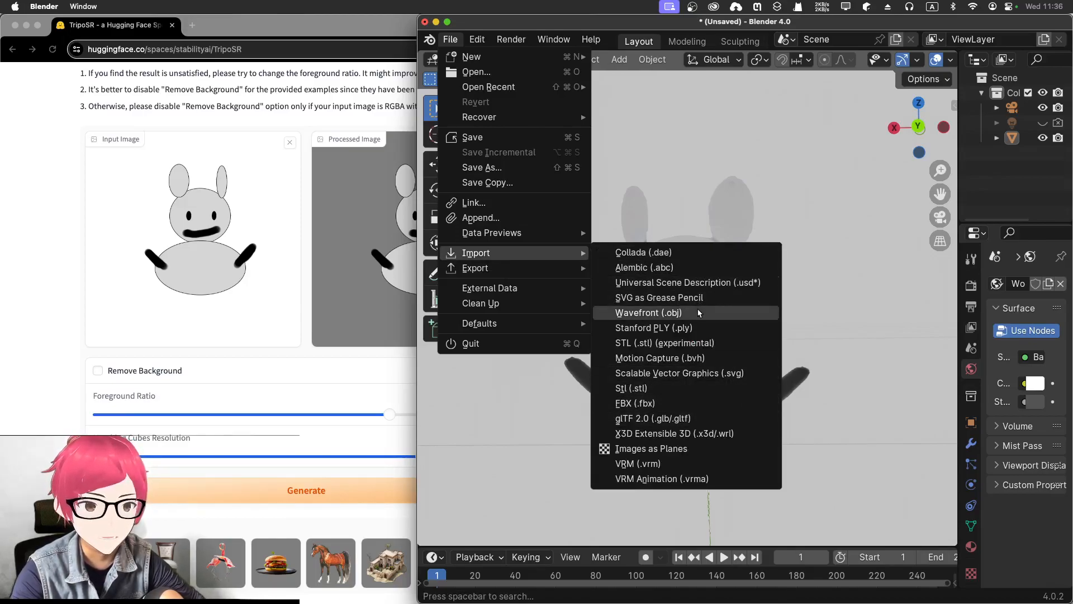
left_click(733, 314)
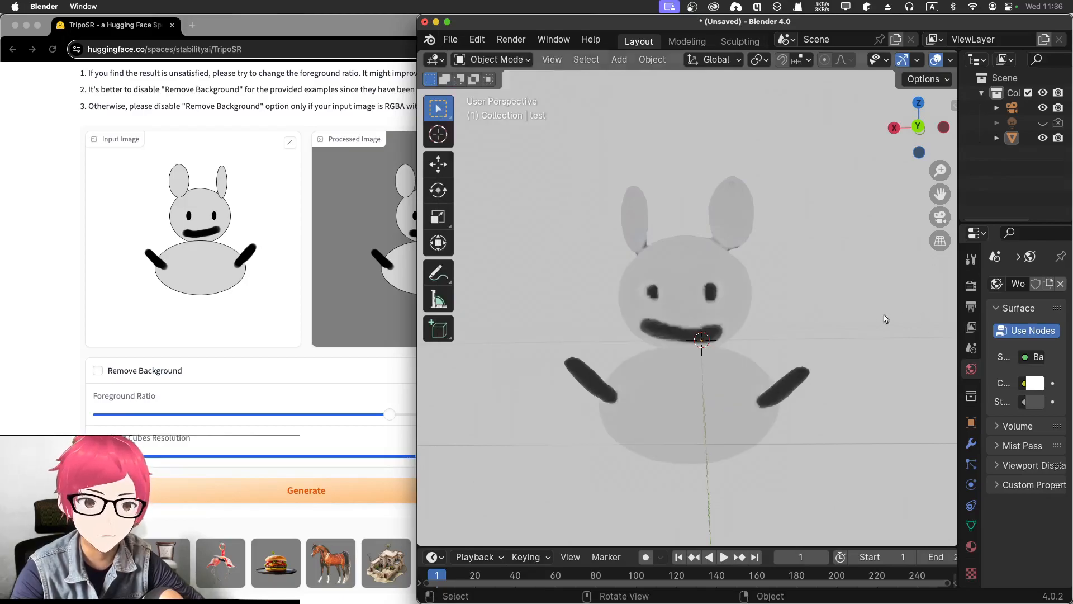
mouse_move(834, 339)
middle_mouse_down()
mouse_move(814, 313)
mouse_move(822, 342)
mouse_move(836, 321)
mouse_move(827, 345)
mouse_move(838, 342)
mouse_move(829, 340)
middle_mouse_up()
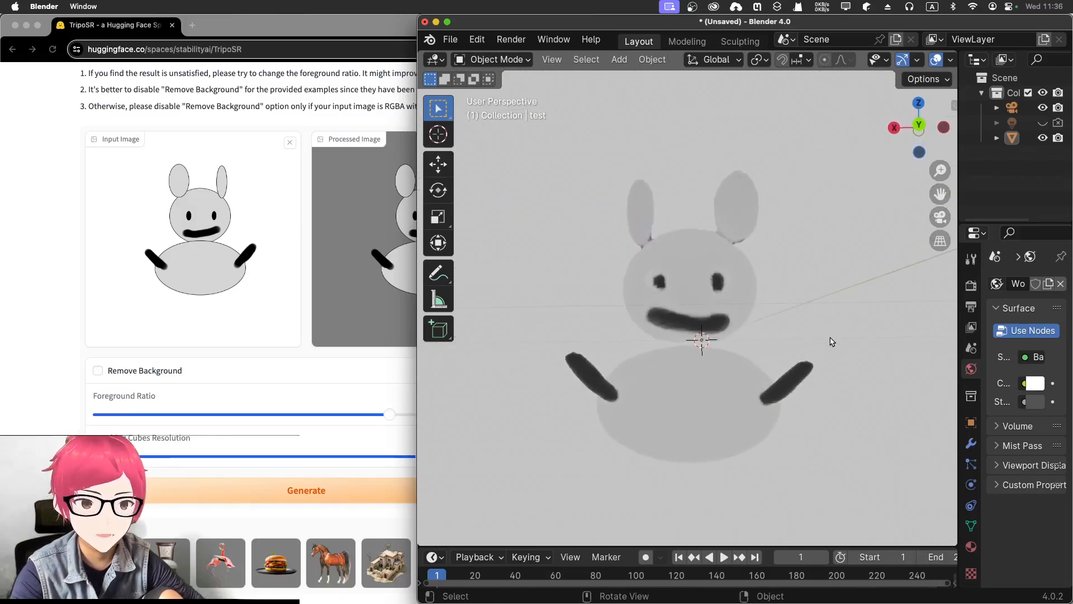
Enlarge the Blender window and add a Grease Pencil Scene Line Art object to the scene
double_click(595, 25)
scroll(654, 279, "down", 4)
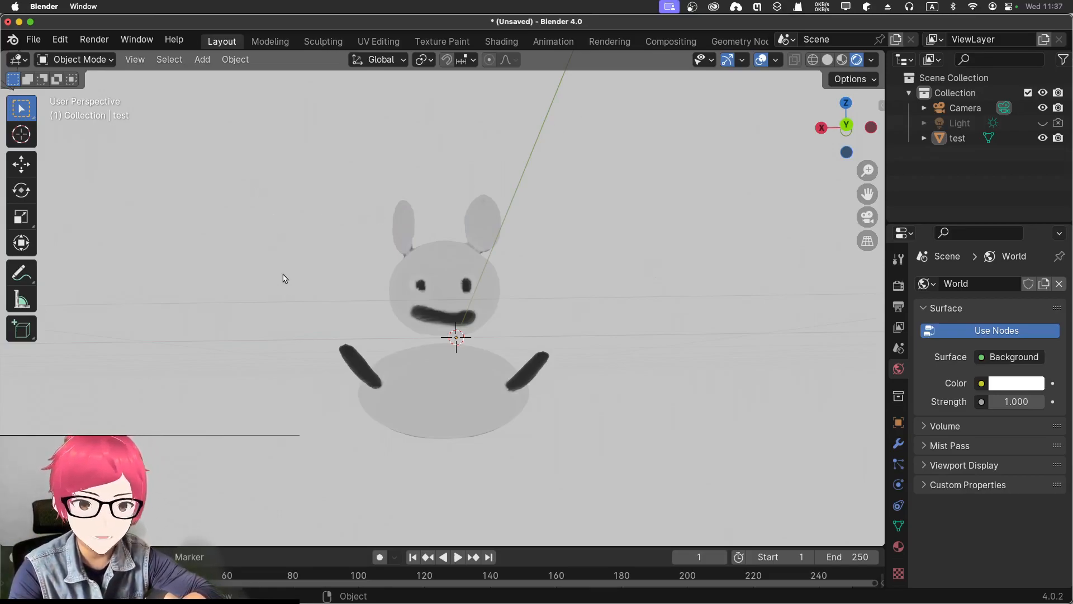
key("shift+a")
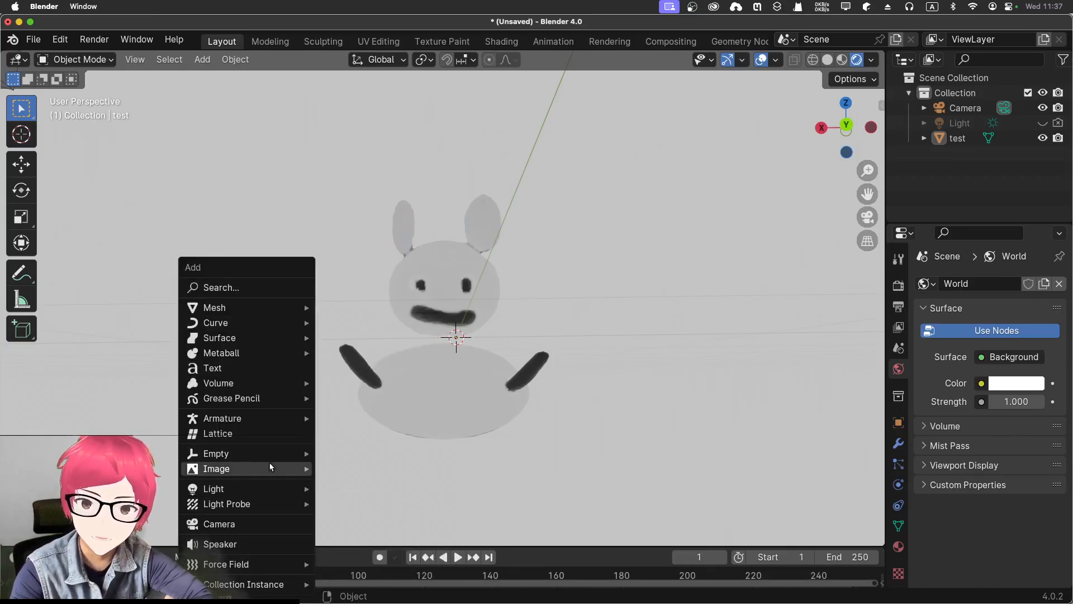
mouse_move(257, 398)
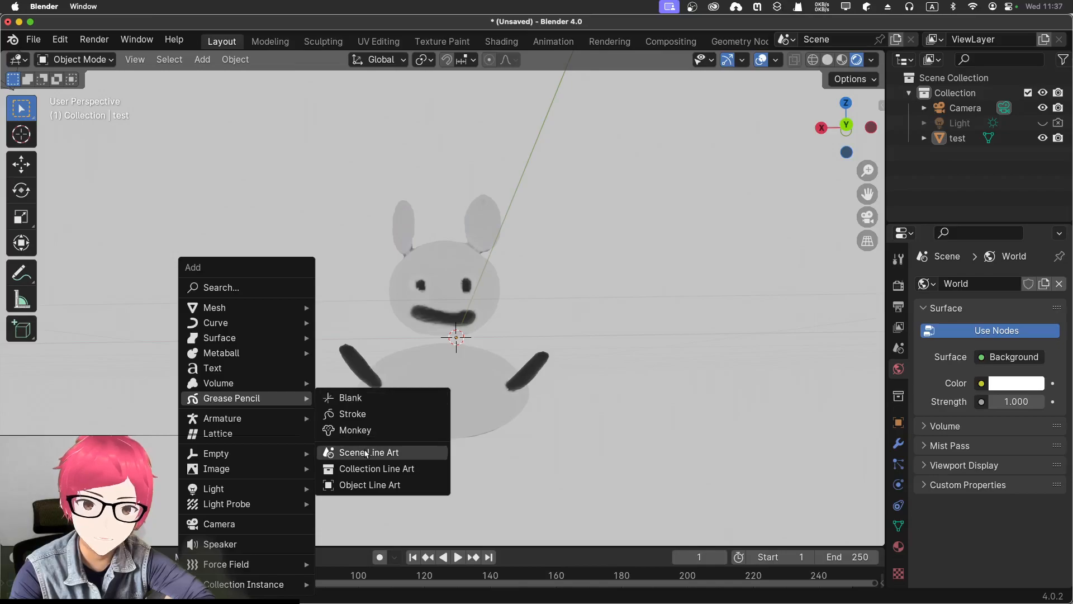
left_click(349, 449)
Look through the camera and reposition it with walk navigation so the character is framed from the front and fills the view
mouse_move(583, 480)
middle_mouse_down()
mouse_move(573, 474)
mouse_move(583, 459)
middle_mouse_up()
key("KP_0")
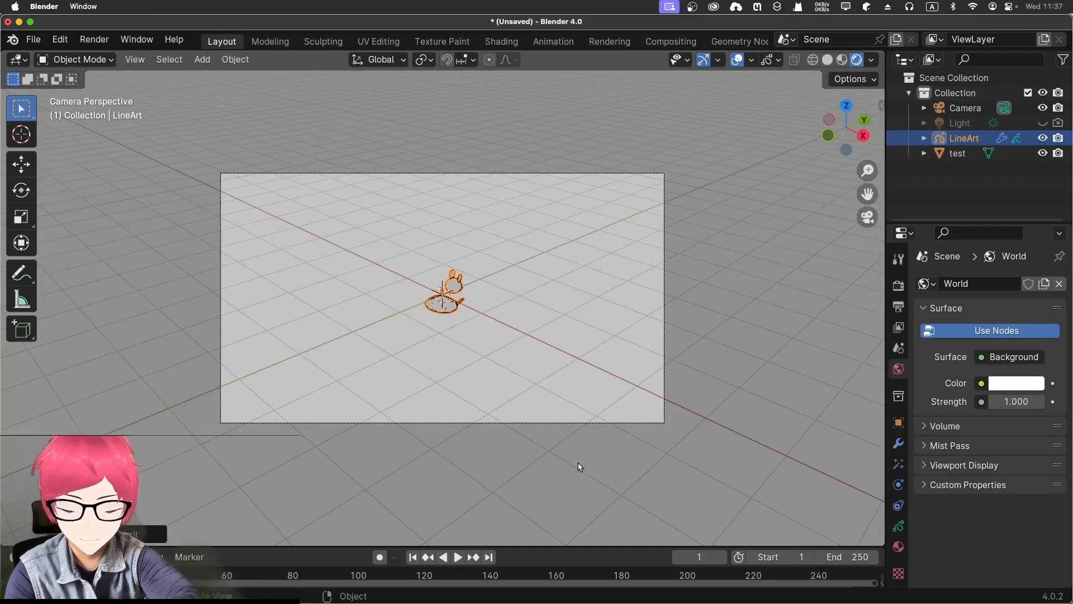
key("shift+grave")
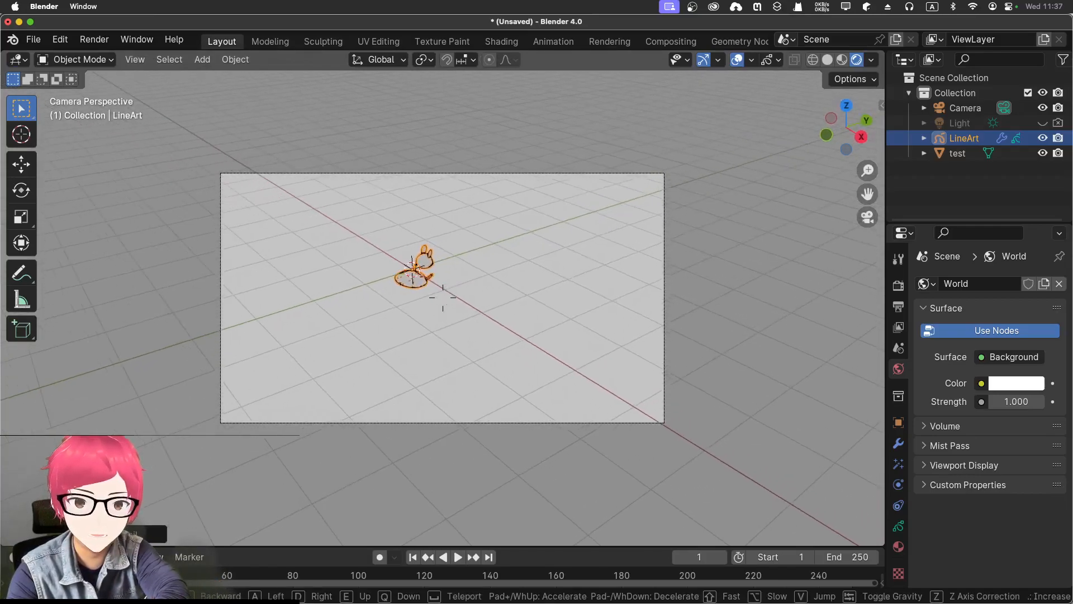
key("w")
key("d")
key("d")
key("w")
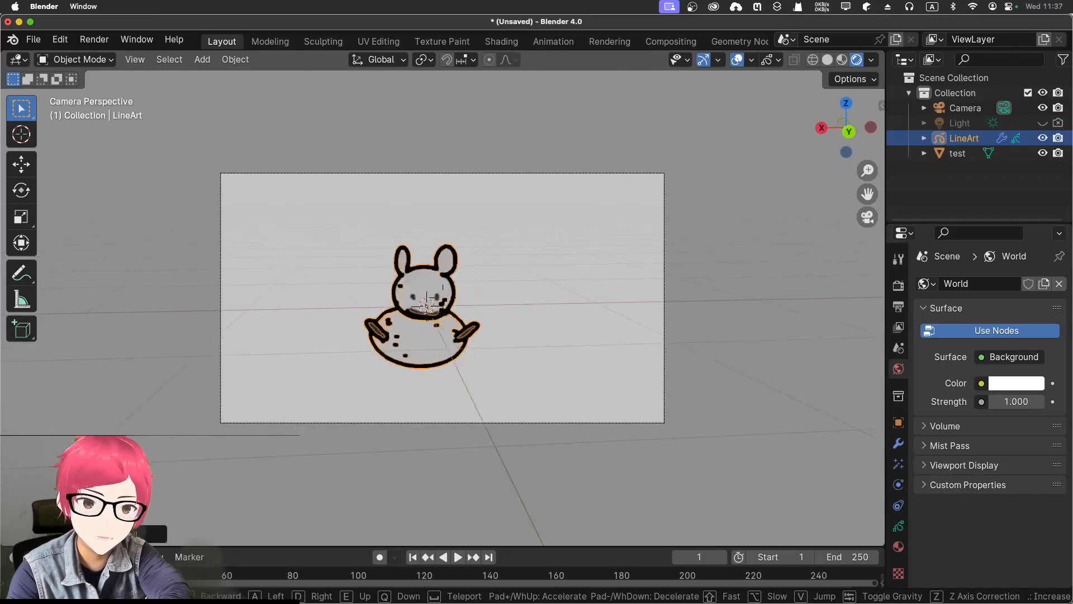
key("w")
key("a")
left_click(579, 470)
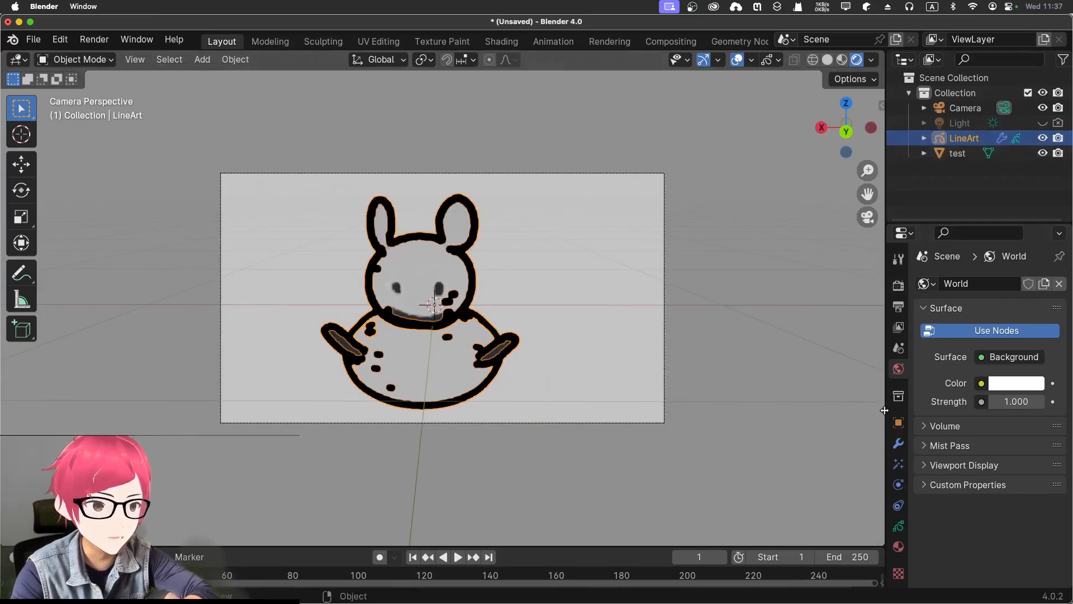
Set the LineArt modifier's line thickness to 5 and expand its edge type settings
left_click(898, 443)
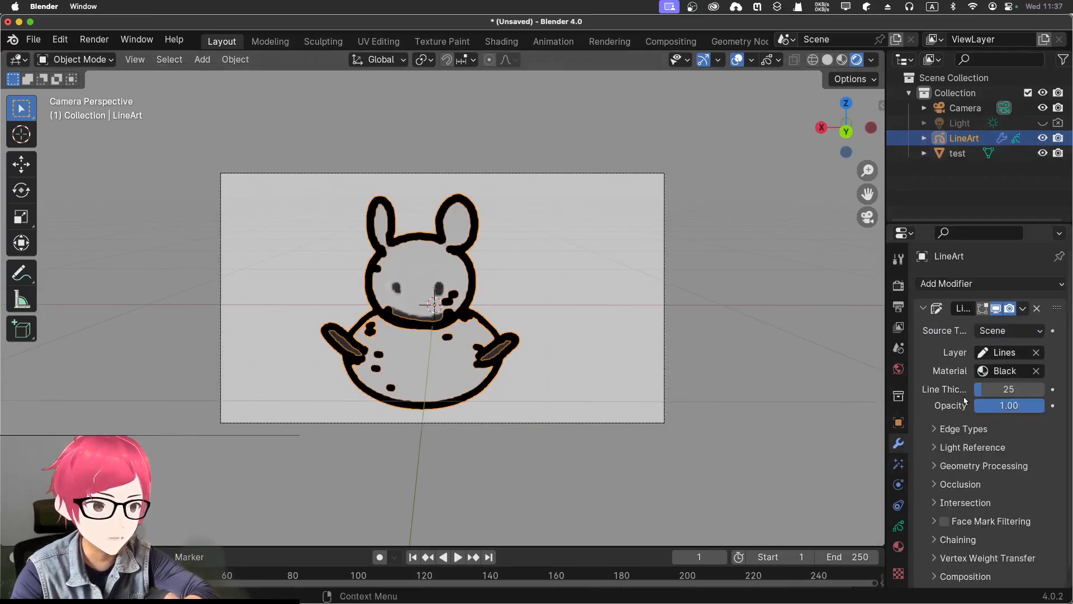
left_click_drag(999, 390, 995, 390)
left_click(939, 429)
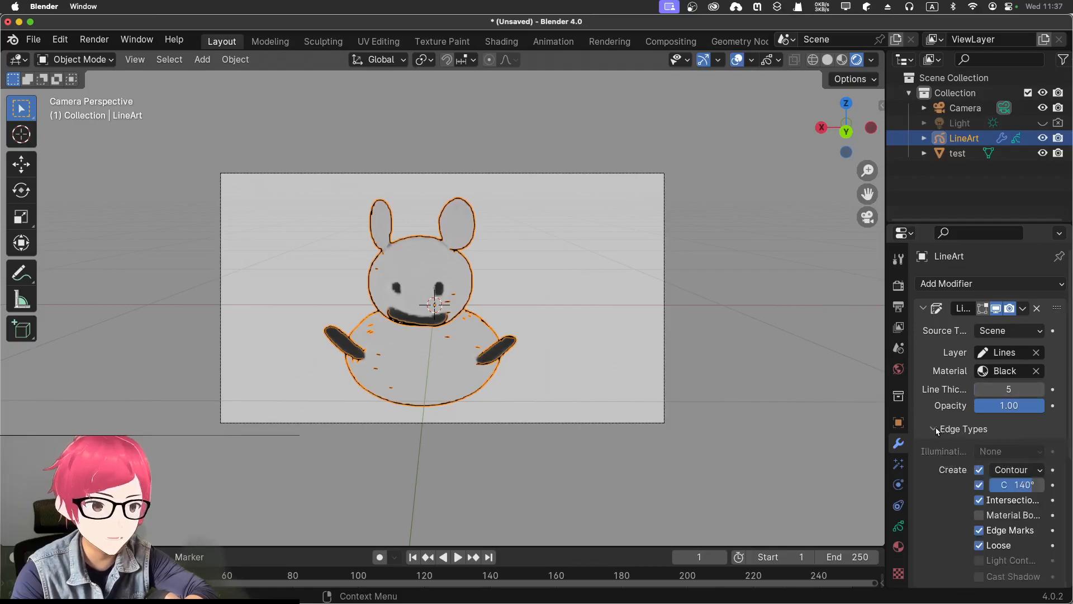
scroll(934, 436, "down", 3)
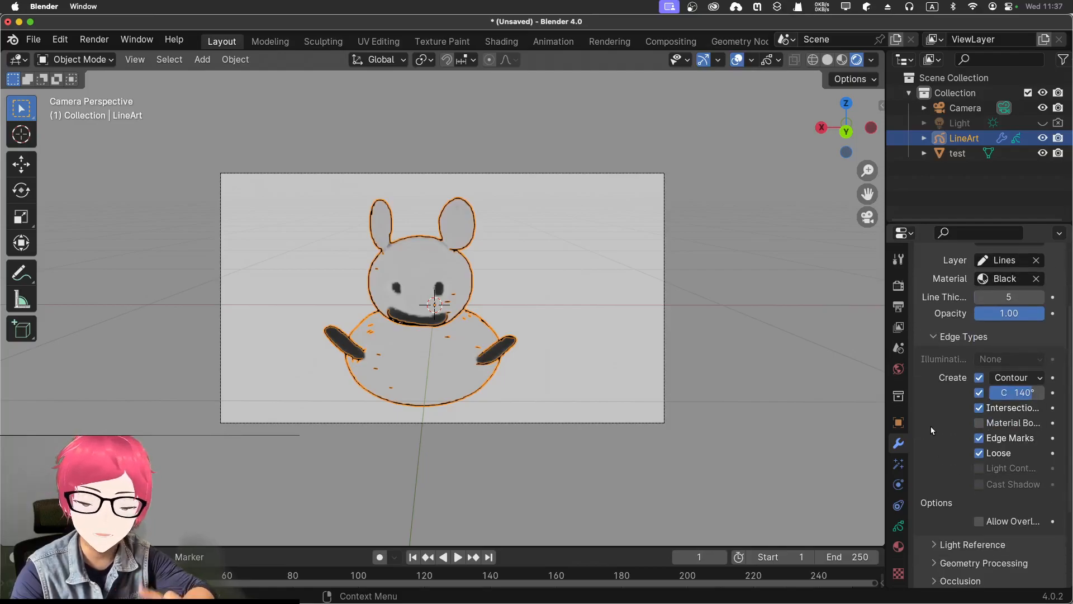
Set the LineArt crease threshold to 13° and disable the Intersections, Edge Marks and Loose edge types
left_click(979, 378)
left_click(978, 378)
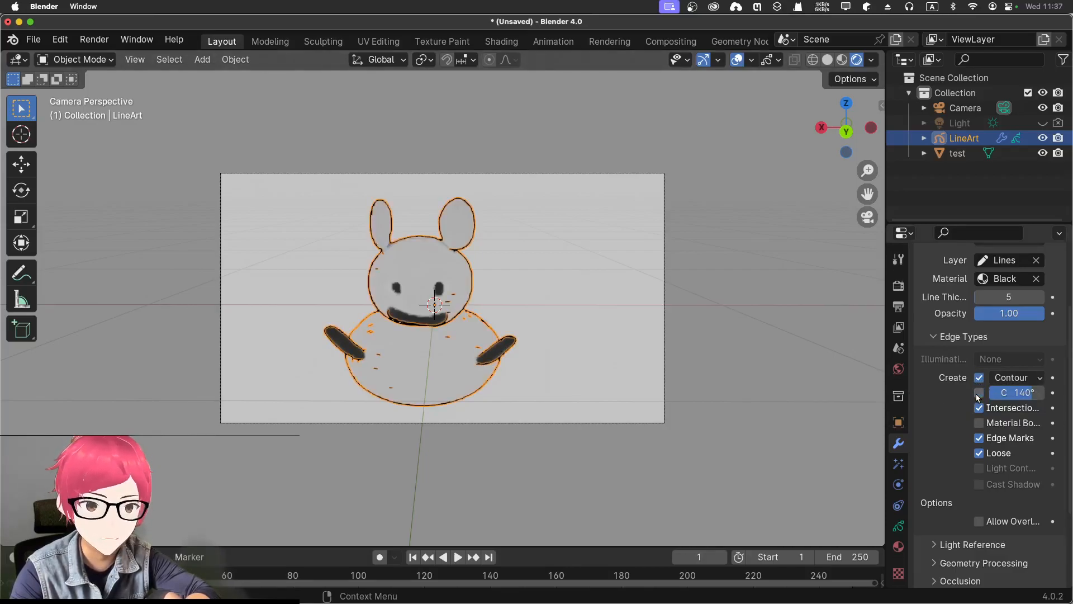
left_click(977, 394)
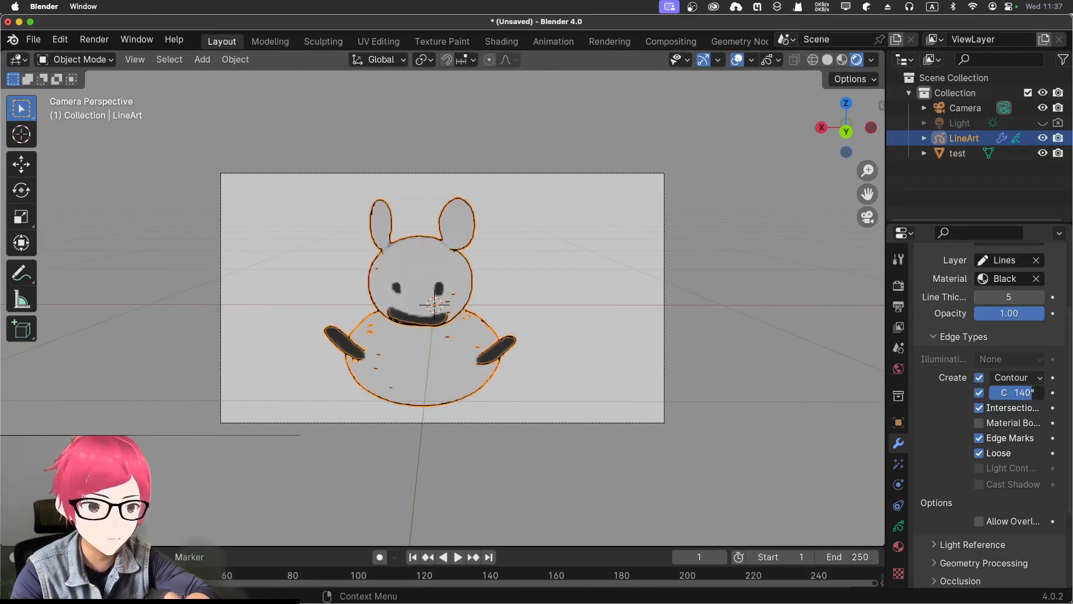
left_click_drag(1033, 392, 993, 393)
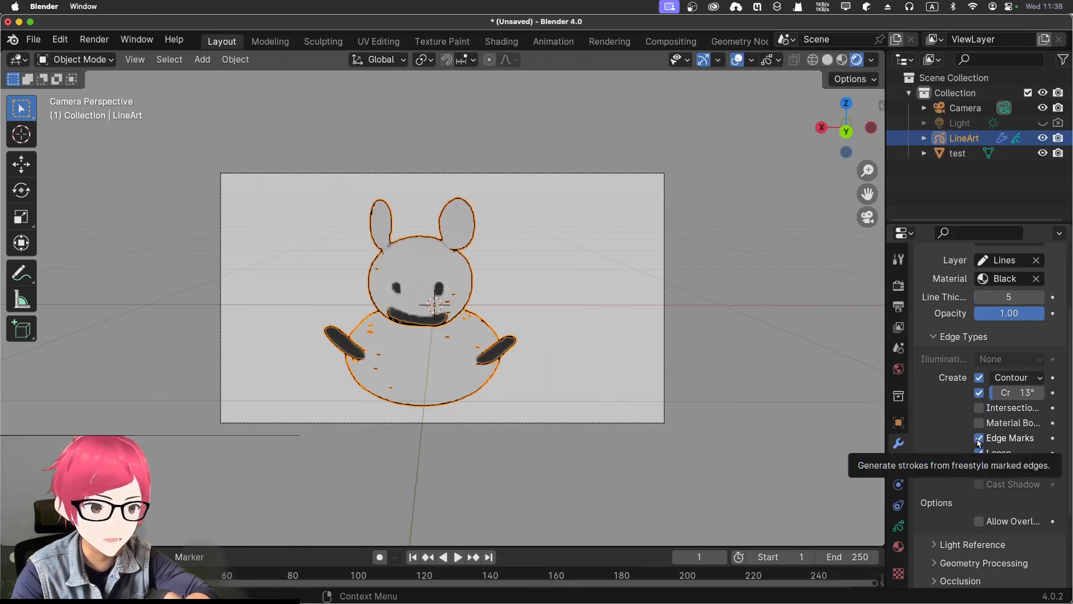
left_click(979, 439)
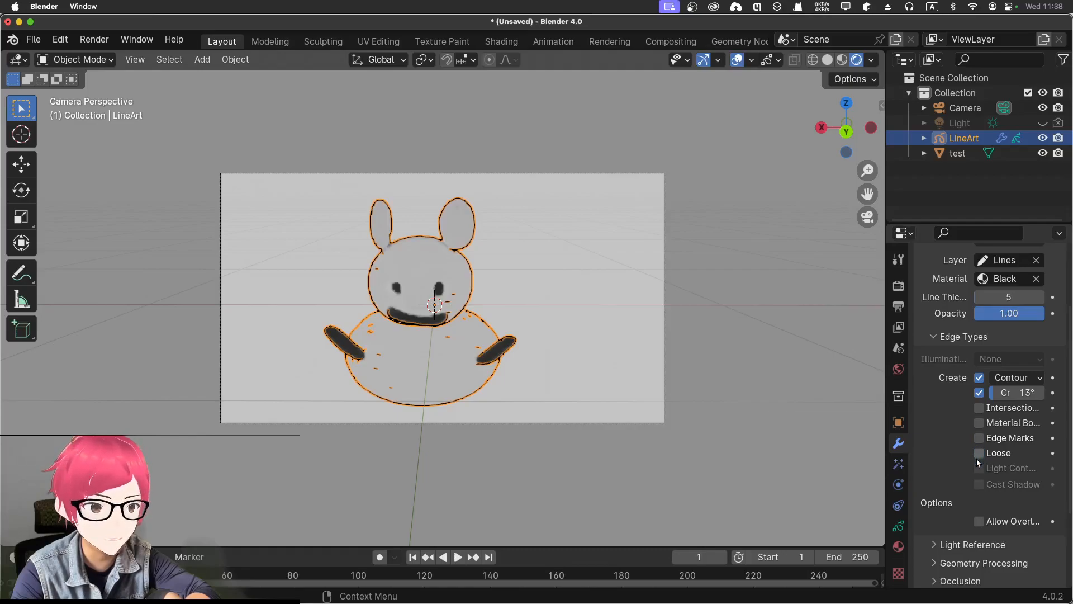
Disable crease lines in the LineArt modifier and change its contour filtering to Silhouette
left_click(977, 393)
left_click(979, 378)
left_click(979, 377)
left_click(978, 378)
left_click(979, 378)
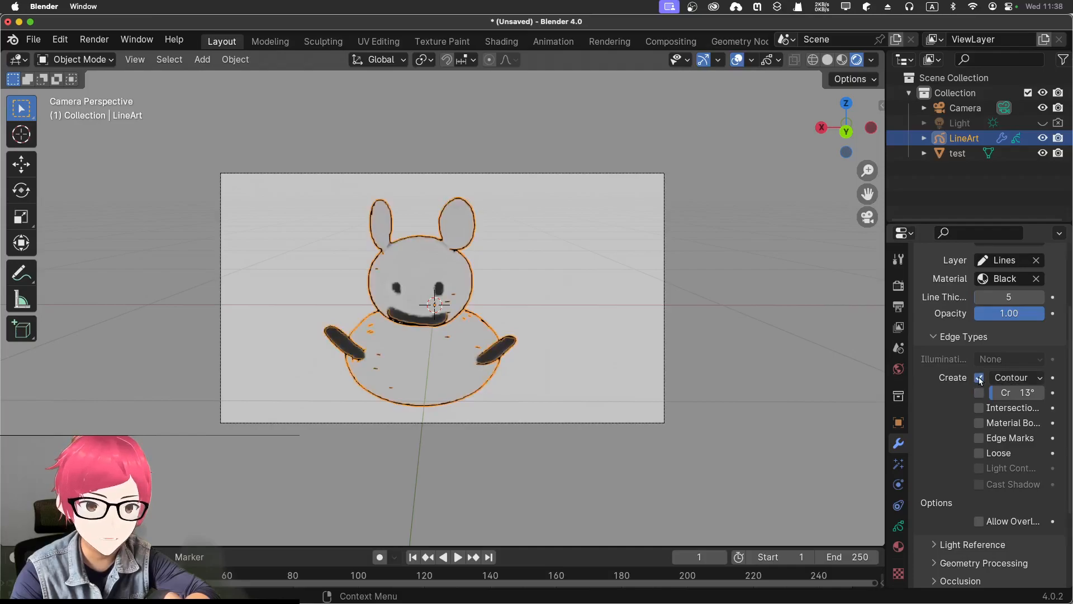
left_click(1000, 378)
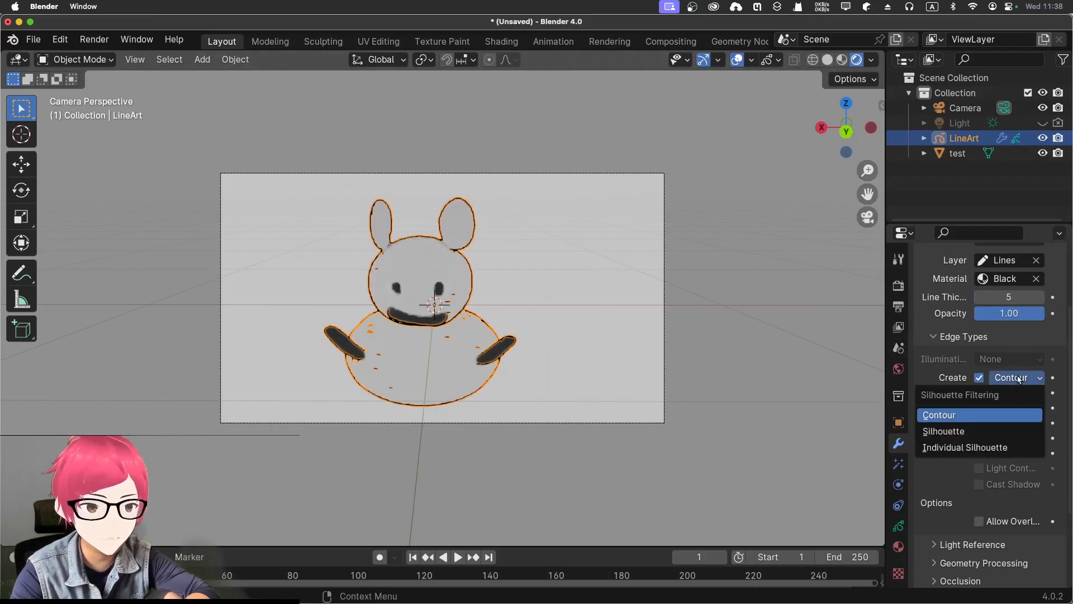
left_click(984, 431)
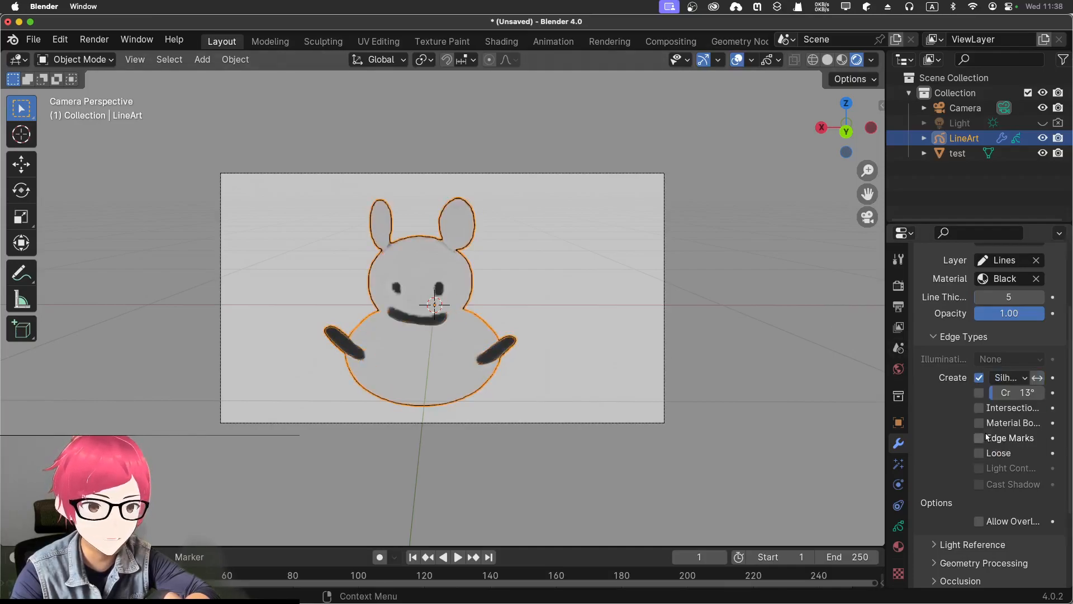
Re-enable crease lines for the LineArt modifier and widen the properties area so the option names are readable
middle_click_drag(654, 410, 678, 418)
left_click(979, 392)
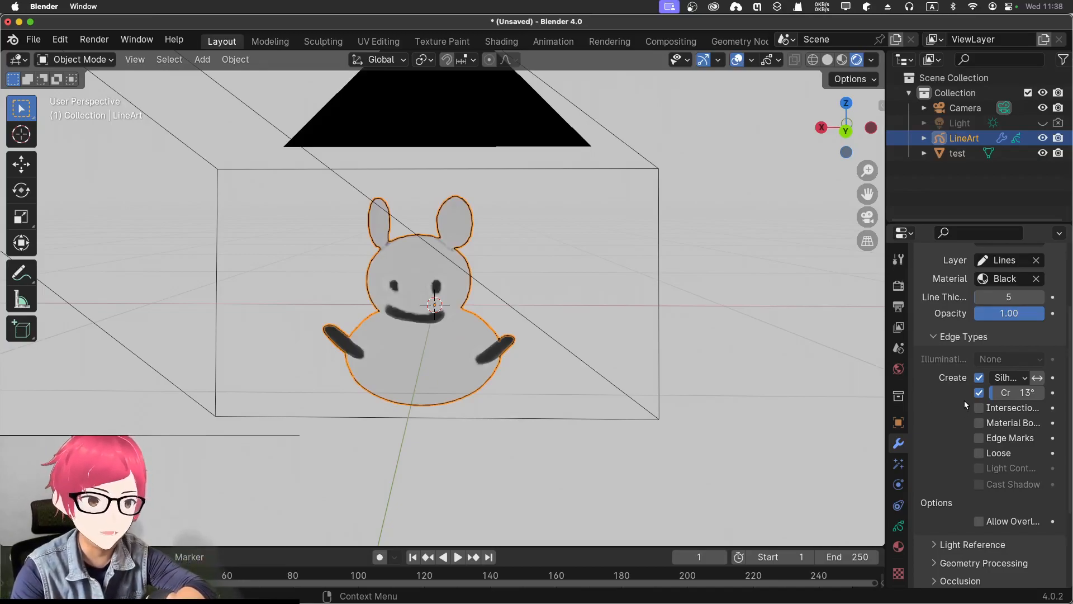
left_click_drag(886, 386, 799, 380)
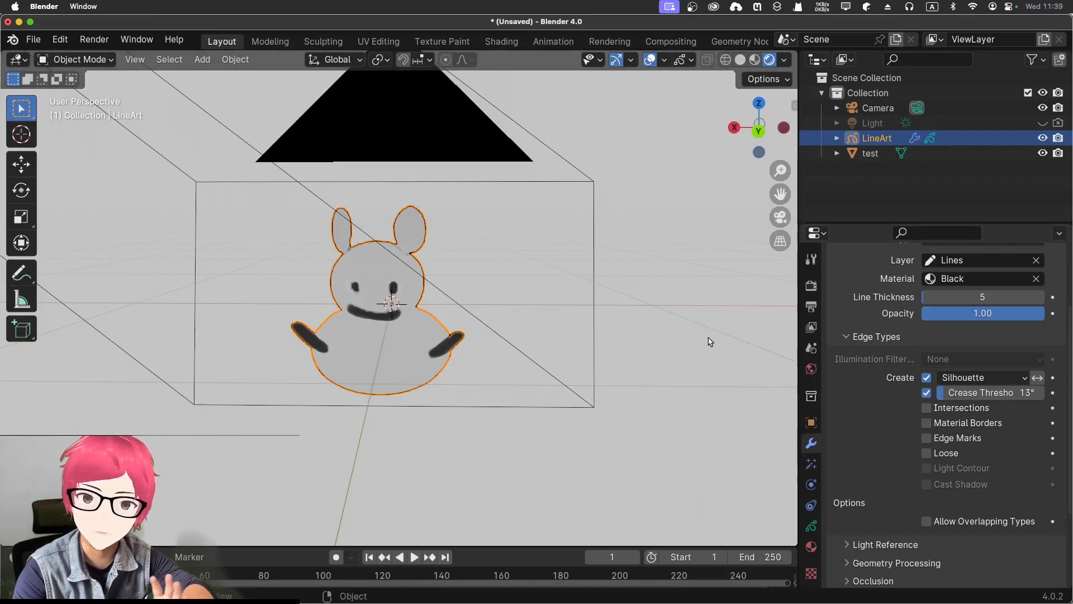
Examine the character's silhouette outline from different angles and distances outside the camera view
mouse_move(678, 339)
middle_mouse_down()
mouse_move(676, 318)
mouse_move(661, 311)
mouse_move(683, 264)
mouse_move(736, 304)
mouse_move(632, 350)
mouse_move(697, 333)
mouse_move(655, 342)
mouse_move(678, 333)
mouse_move(678, 307)
mouse_move(676, 342)
middle_mouse_up()
scroll(538, 280, "up", 4)
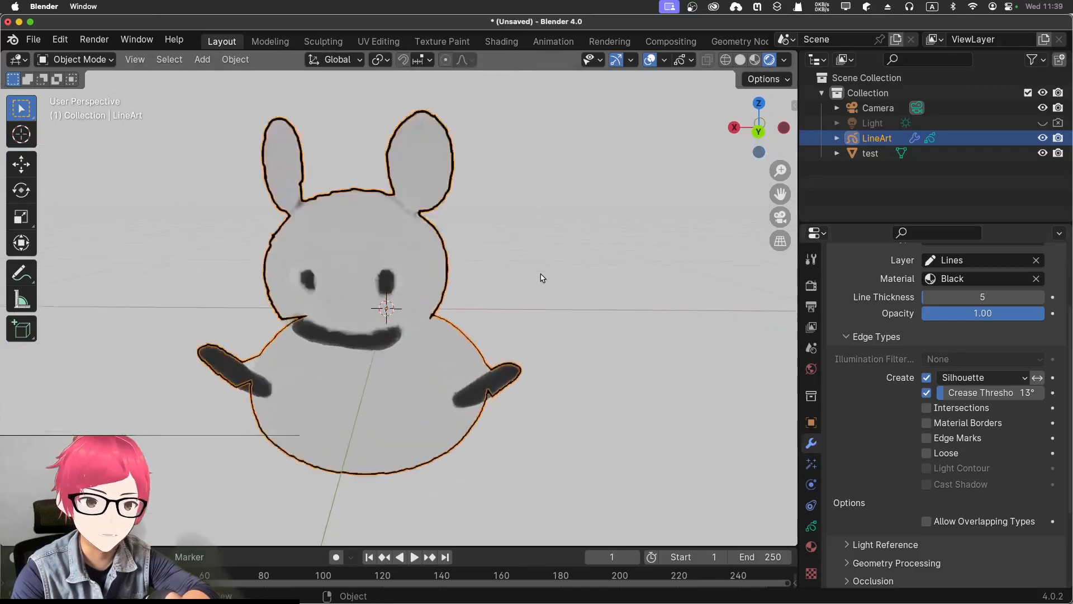
scroll(545, 286, "down", 5)
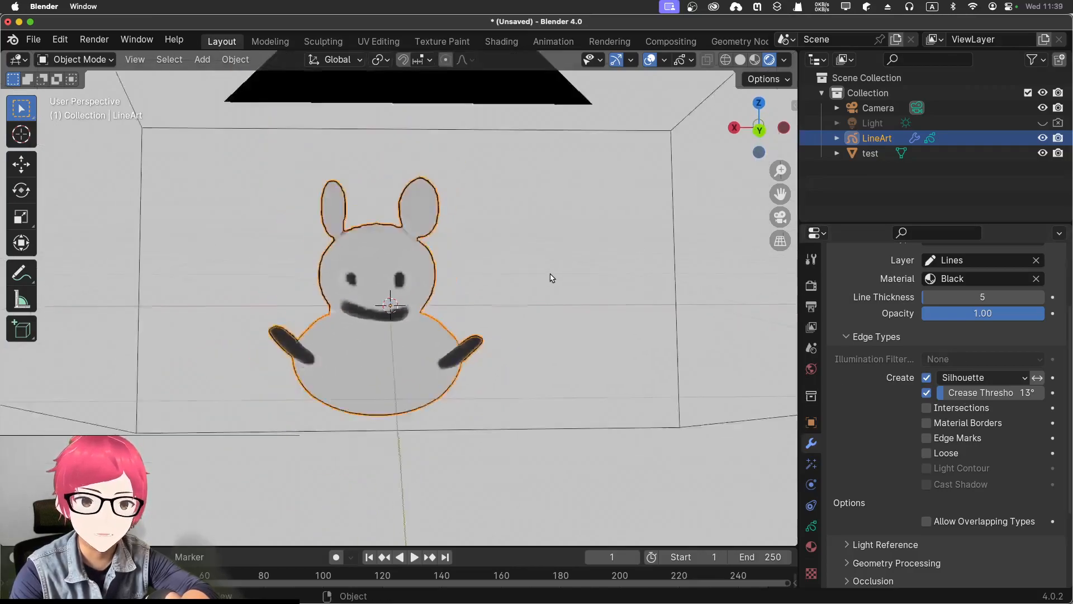
middle_click_drag(550, 268, 551, 266)
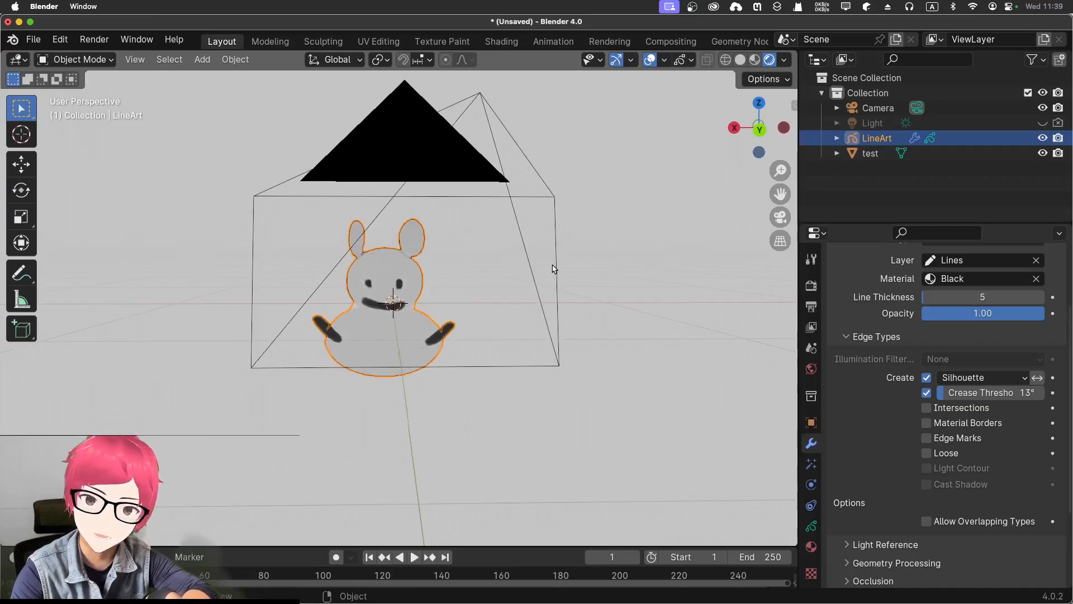
middle_click_drag(551, 267, 549, 266)
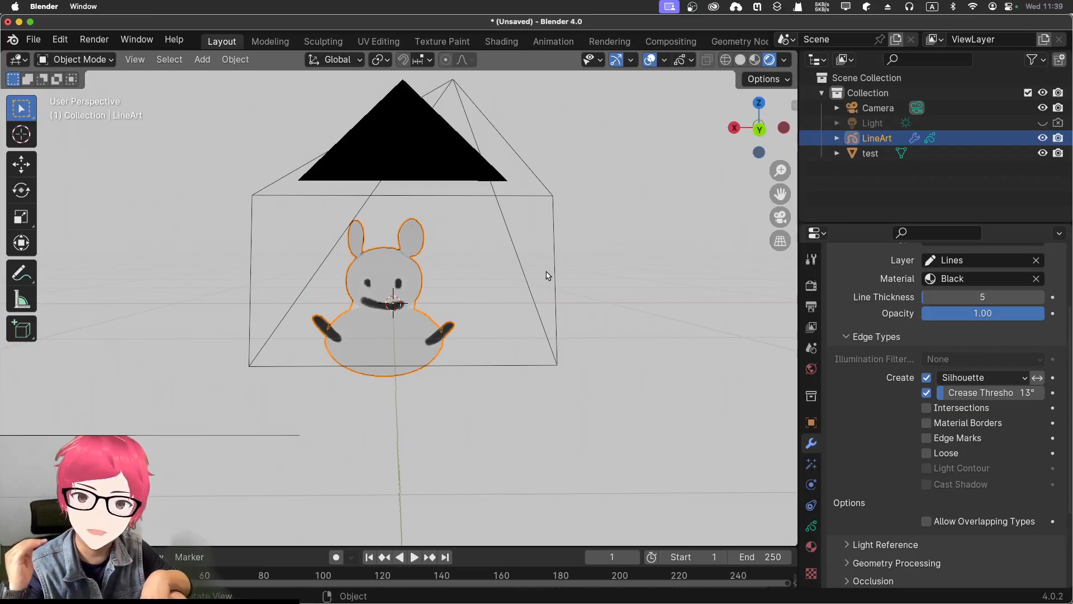
middle_click_drag(591, 280, 588, 274)
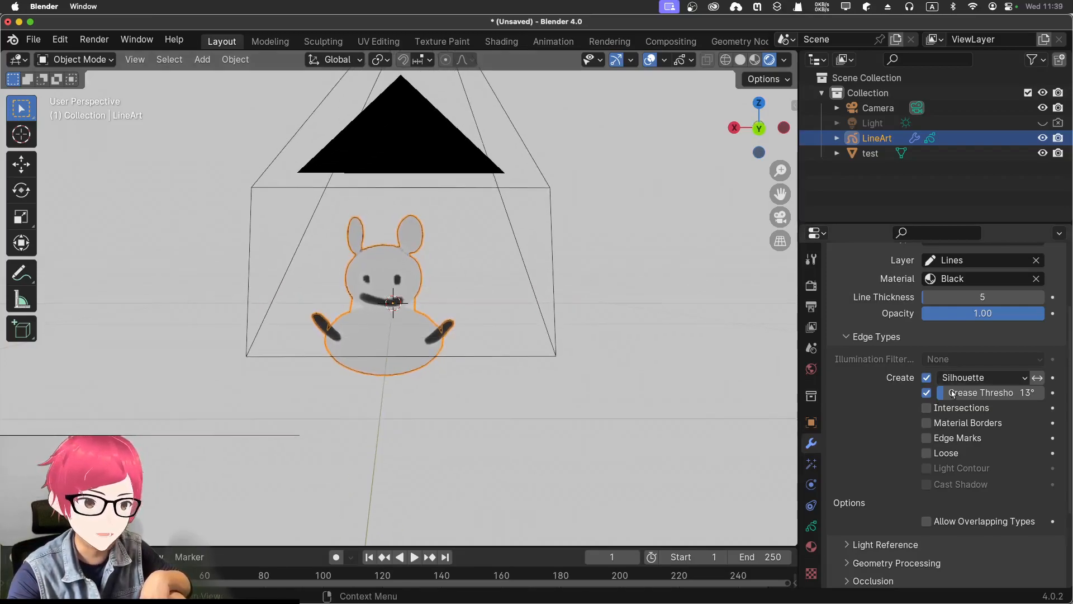
Set the LineArt line thickness to 21, hide the viewport gizmos and overlays, and deselect the object
left_click_drag(928, 295, 989, 295)
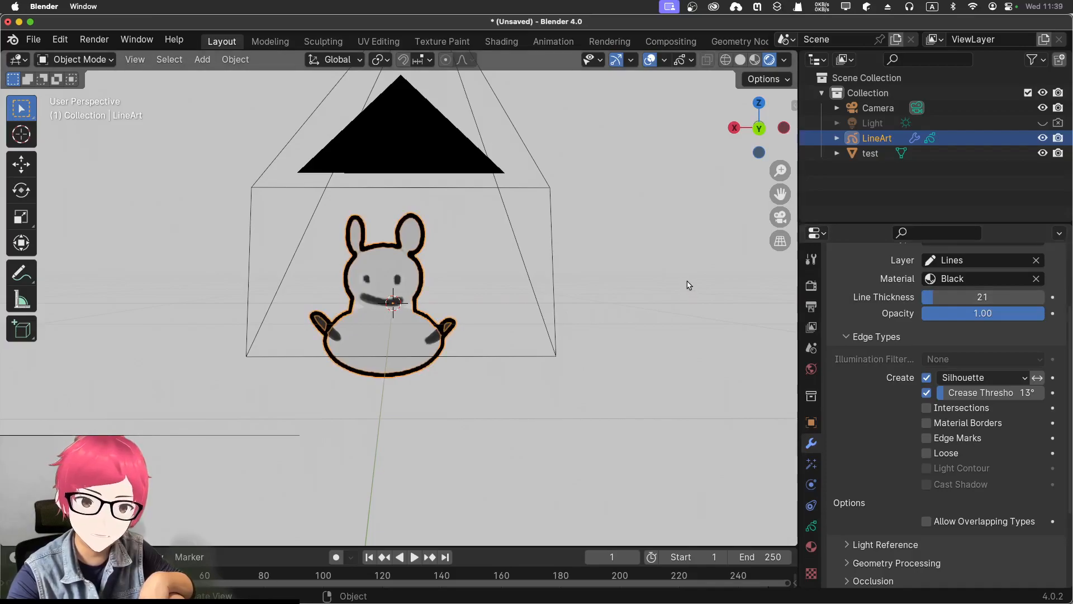
left_click(616, 59)
left_click(649, 59)
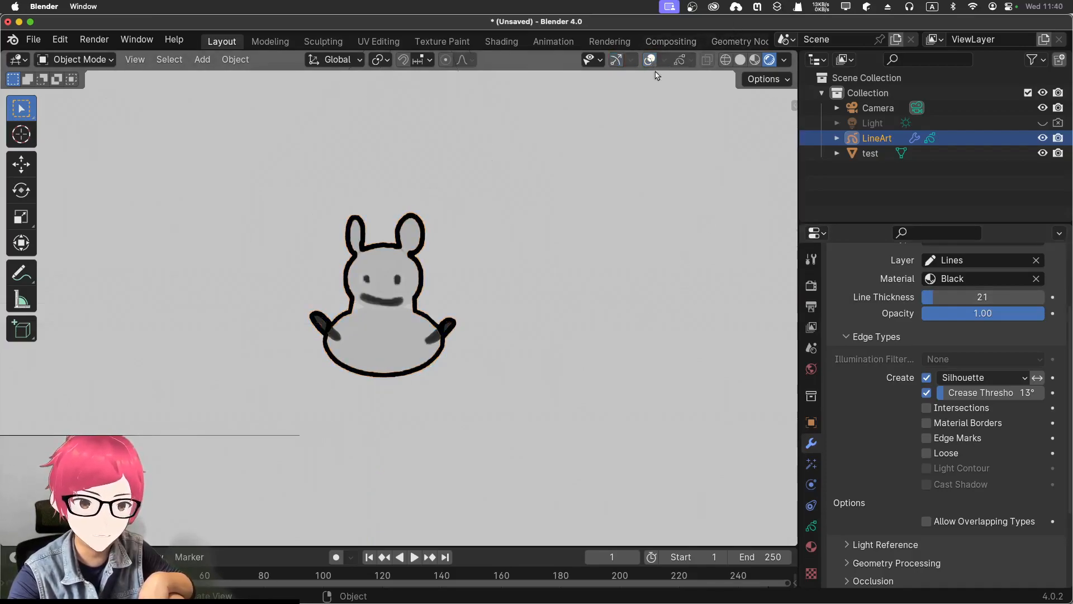
left_click(691, 257)
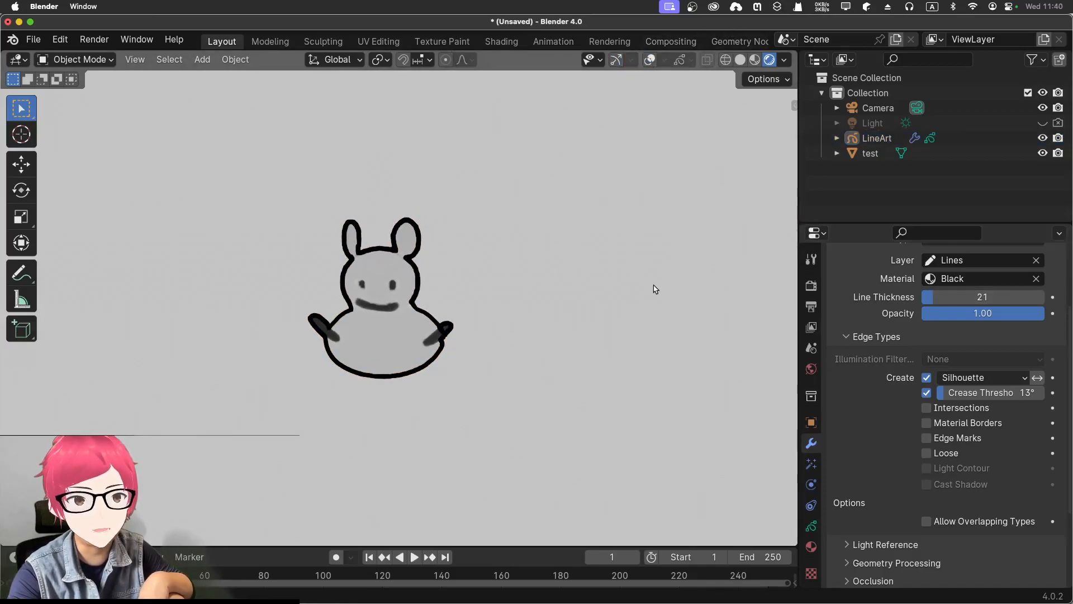
Examine the outlined model at different distances and compare it with the original drawing in Photoshop, returning to Blender
scroll(660, 274, "down", 2)
scroll(661, 271, "up", 2)
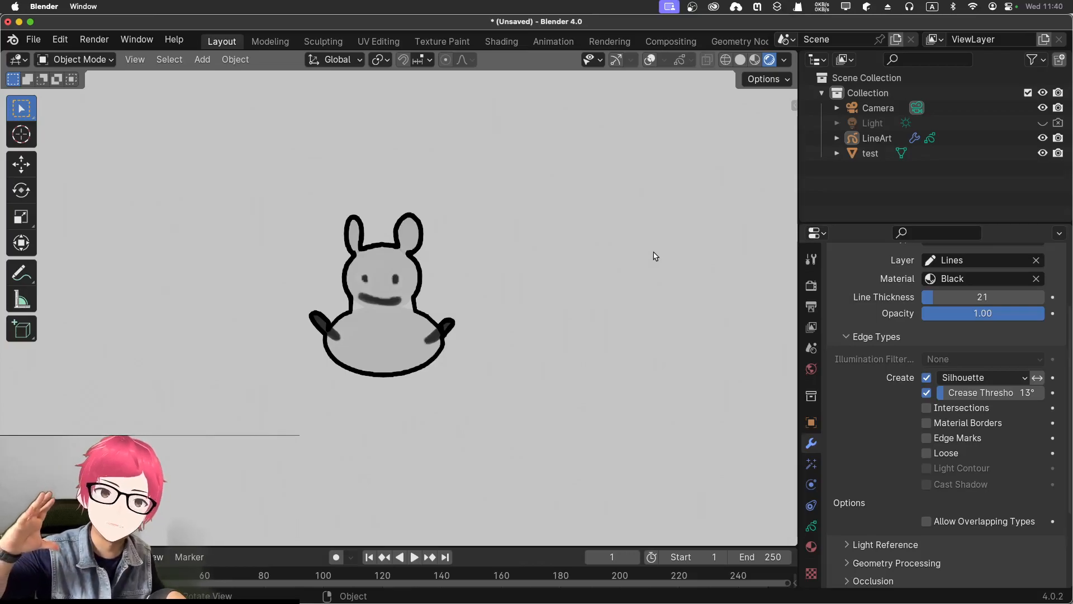
scroll(538, 304, "up", 2)
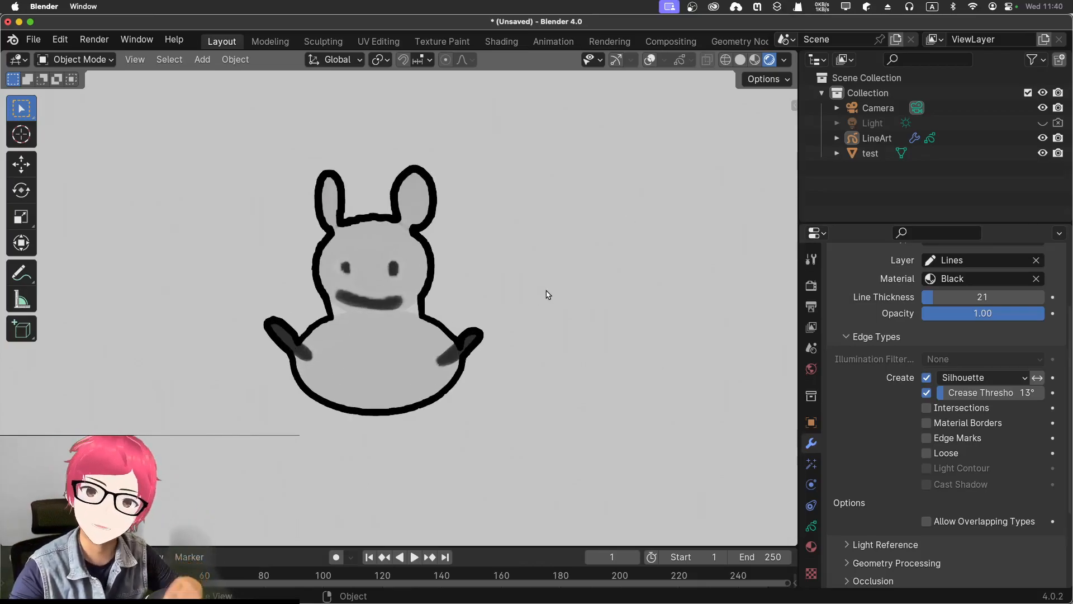
key("ctrl+Up")
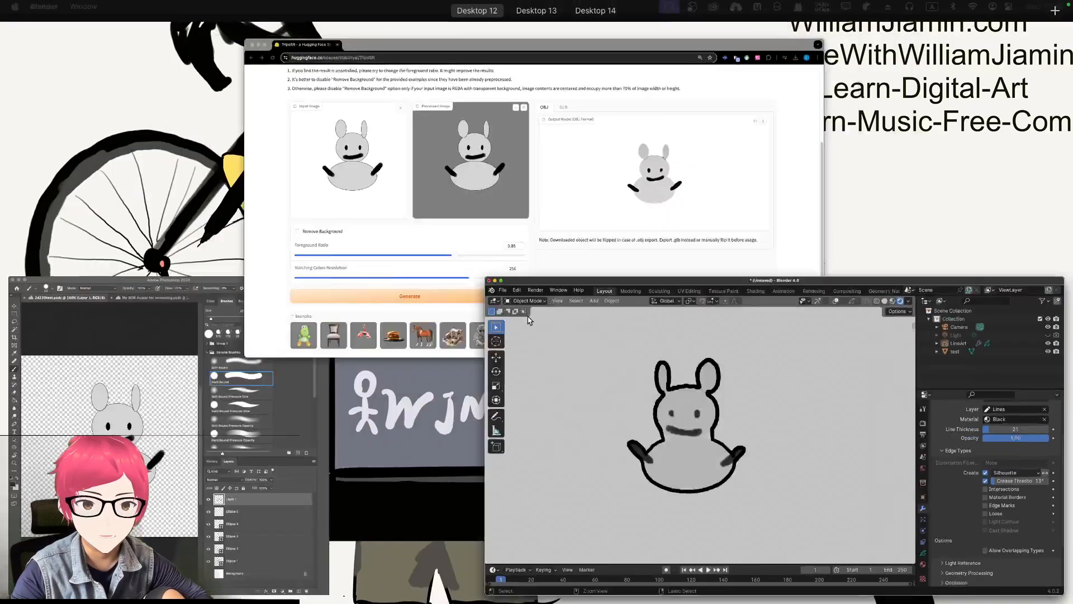
left_click(164, 423)
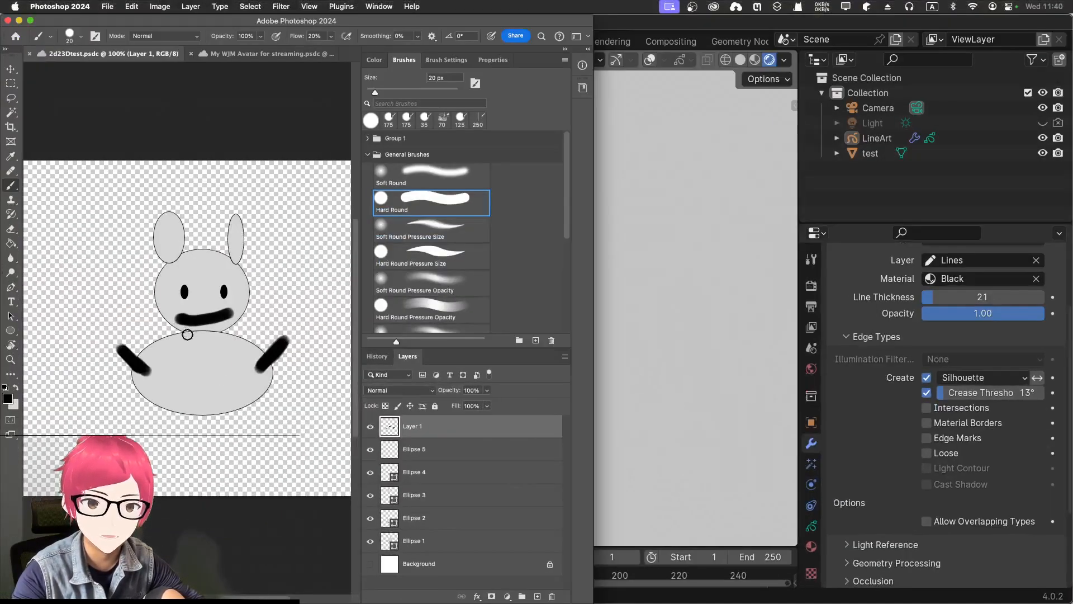
left_click(631, 356)
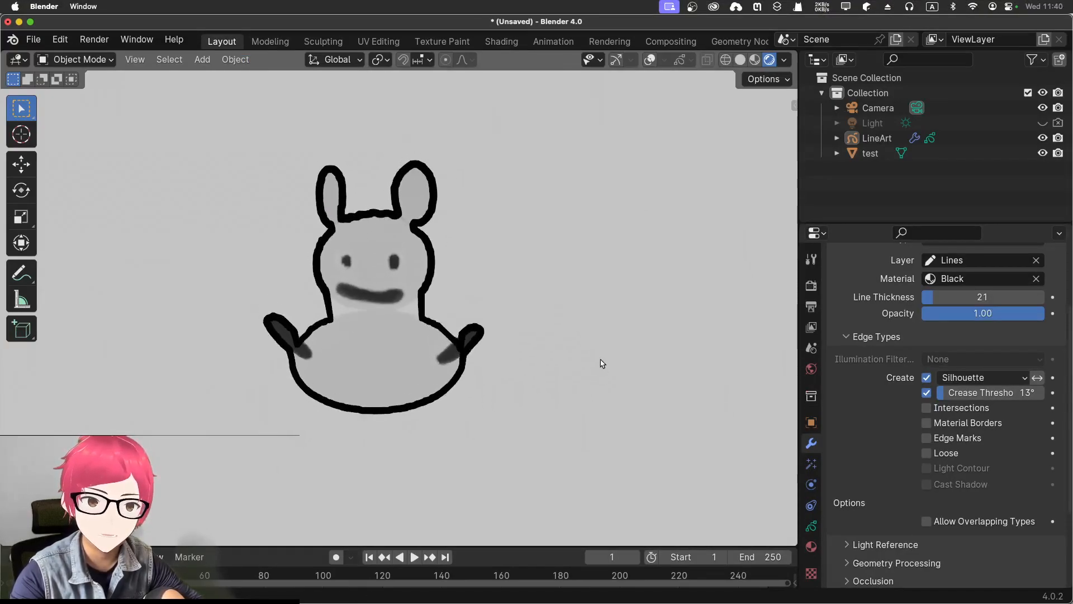
scroll(605, 379, "up", 3)
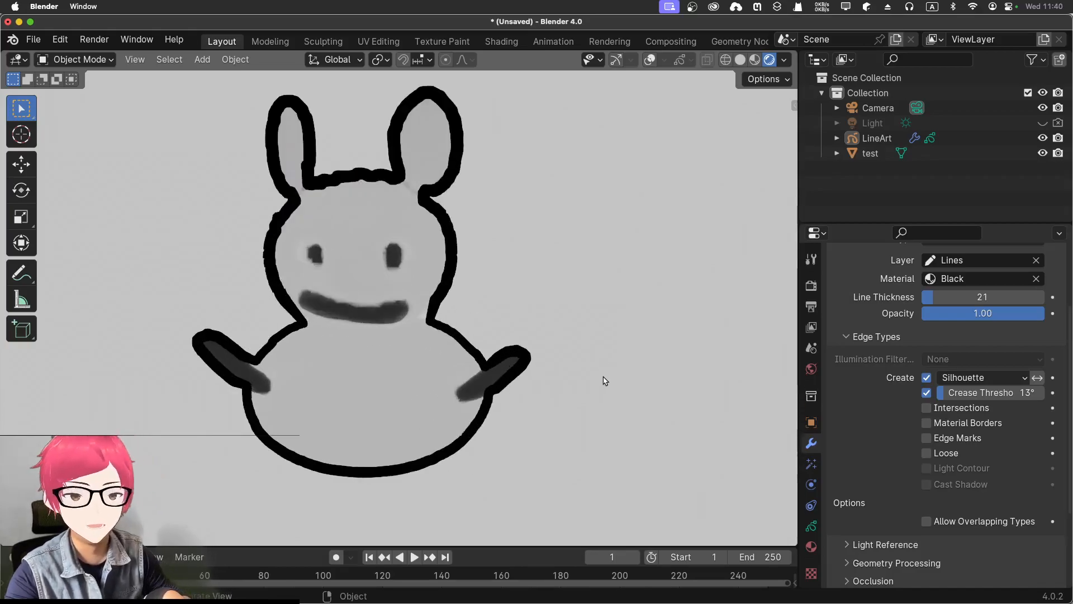